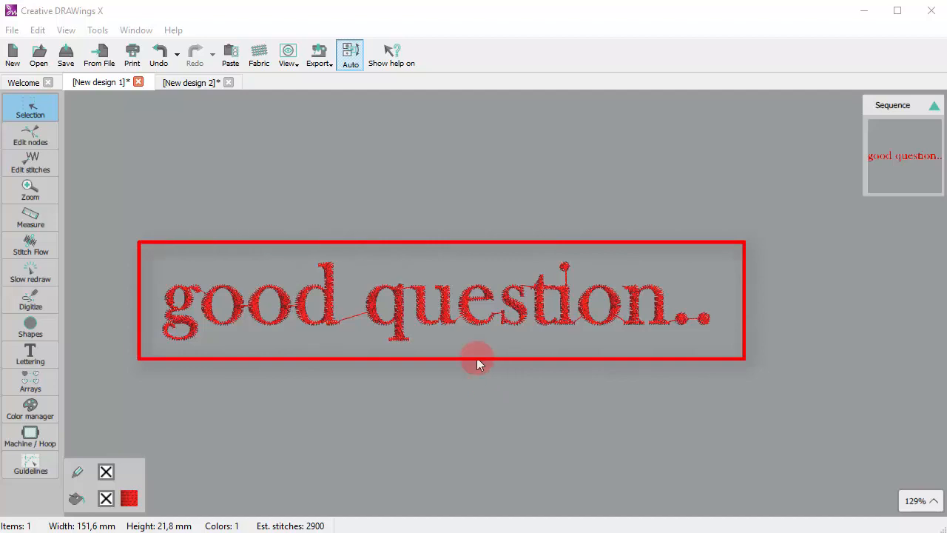
Step: Select the "good question.." text for editing with the Lettering tool and check its available placement options
{"action": "left_click", "coordinate": [424, 323]}
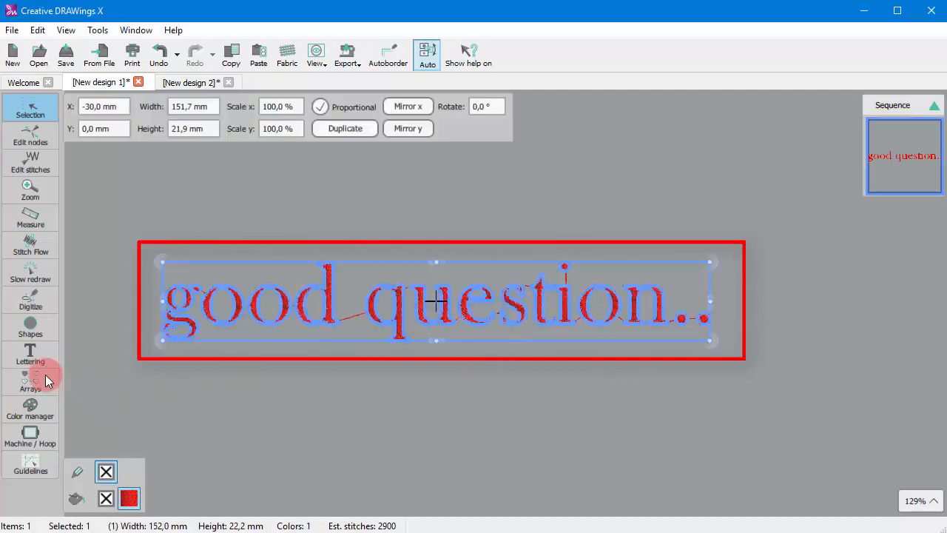
{"action": "left_click", "coordinate": [11, 358]}
{"action": "left_click", "coordinate": [65, 350]}
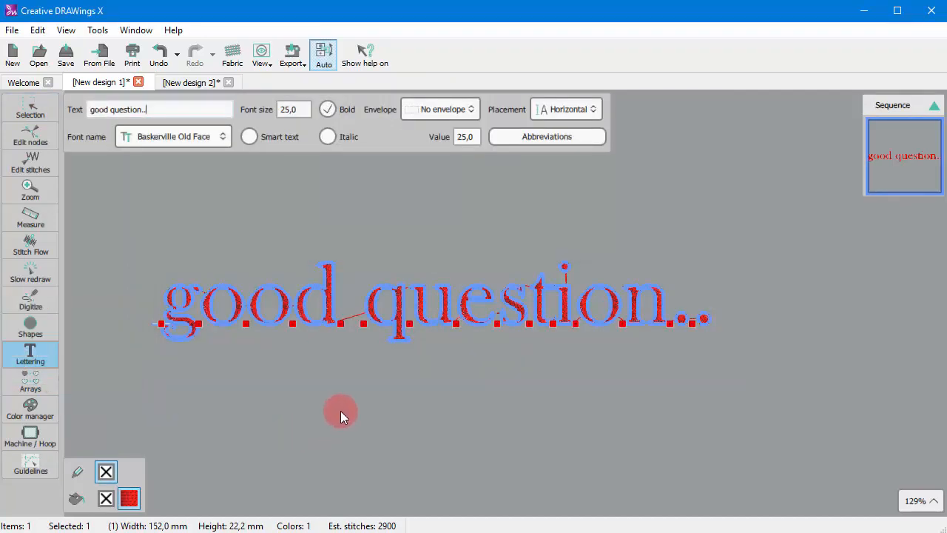
{"action": "left_click", "coordinate": [576, 112]}
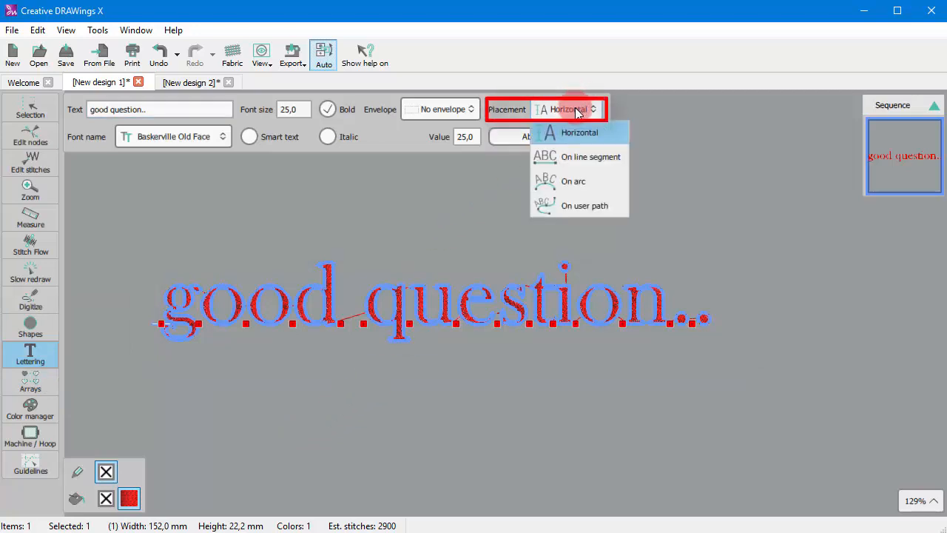
{"action": "left_click", "coordinate": [576, 112]}
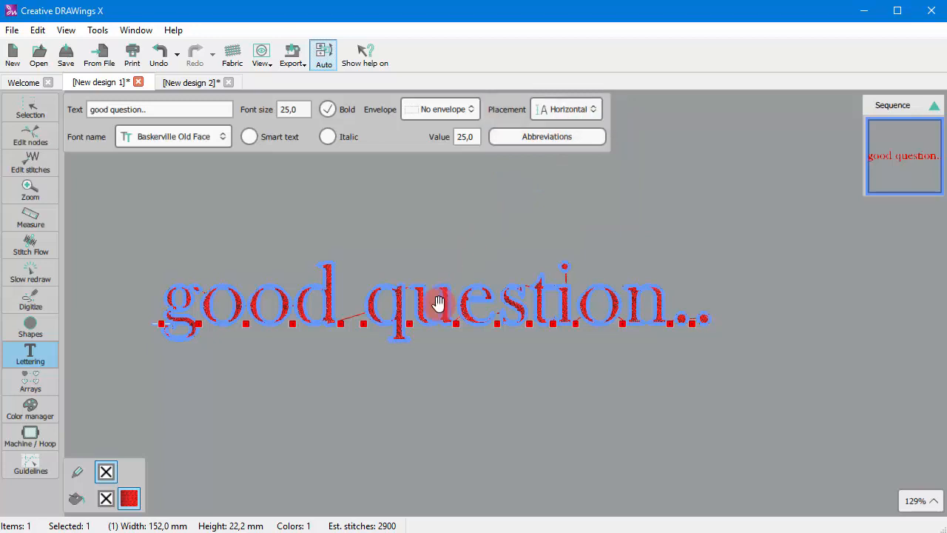
Step: Try moving the letter q below the rest of the text, and undo the move
{"action": "left_click_drag", "start_coordinate": [444, 305], "coordinate": [370, 357]}
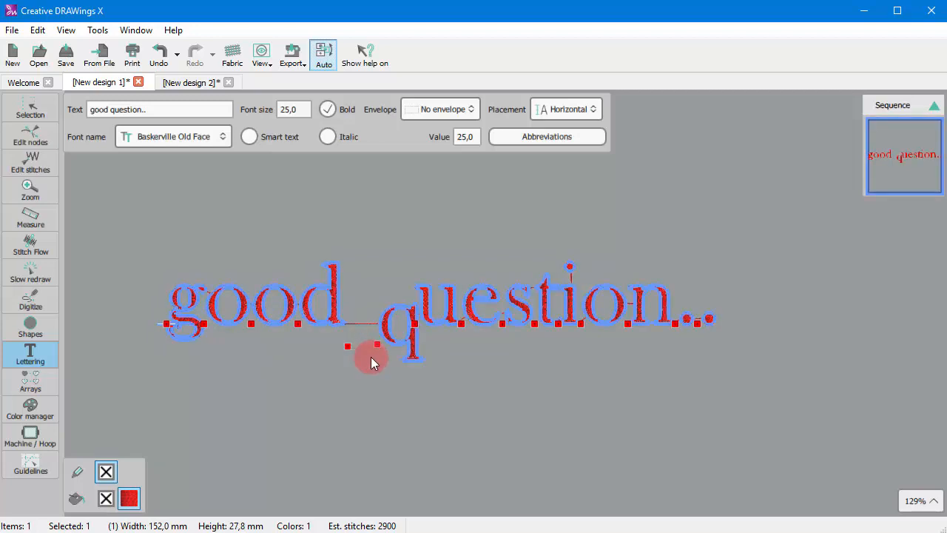
{"action": "key", "text": "ctrl+z"}
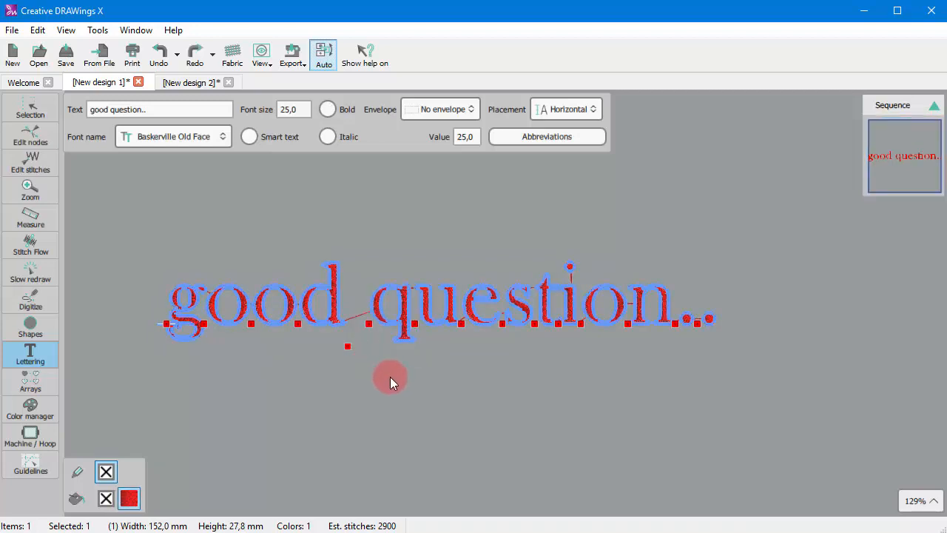
Step: Change the text's placement to On line segment
{"action": "left_click", "coordinate": [559, 111]}
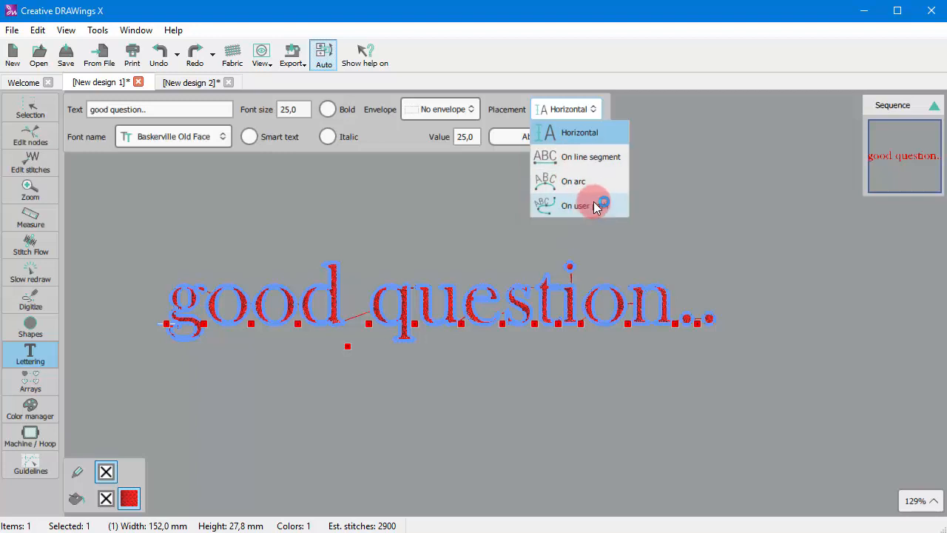
{"action": "left_click", "coordinate": [592, 156]}
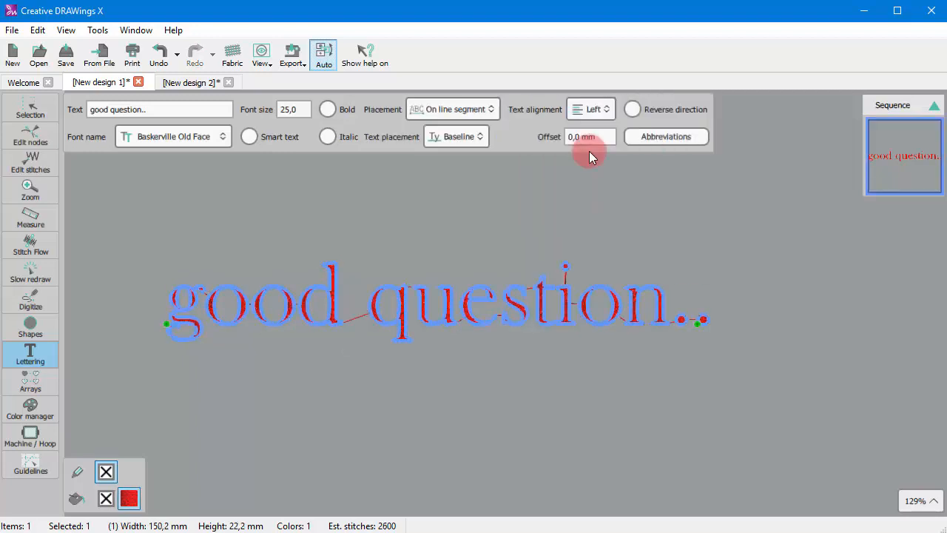
{"action": "scroll", "coordinate": [329, 345], "scroll_direction": "up", "scroll_amount": 3}
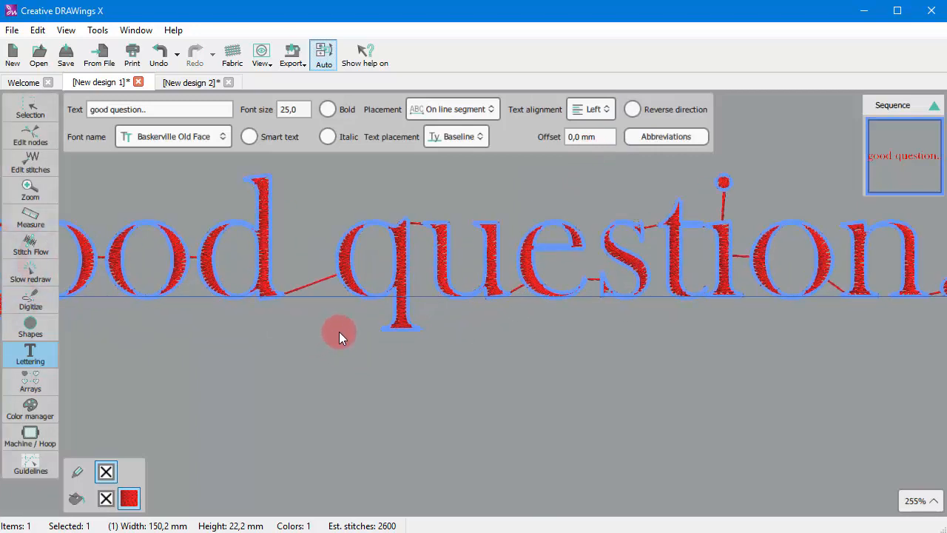
{"action": "scroll", "coordinate": [339, 331], "scroll_direction": "down", "scroll_amount": 4}
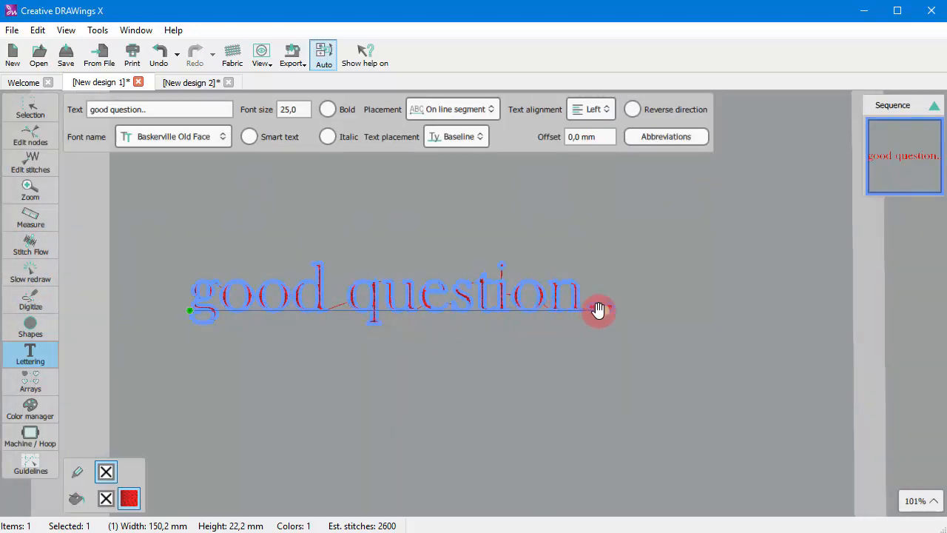
Step: Lengthen and tilt the text's line segment by moving its right end up and its left end down and outward
{"action": "left_click_drag", "start_coordinate": [603, 312], "coordinate": [661, 279]}
{"action": "scroll", "coordinate": [306, 296], "scroll_direction": "up", "scroll_amount": 3}
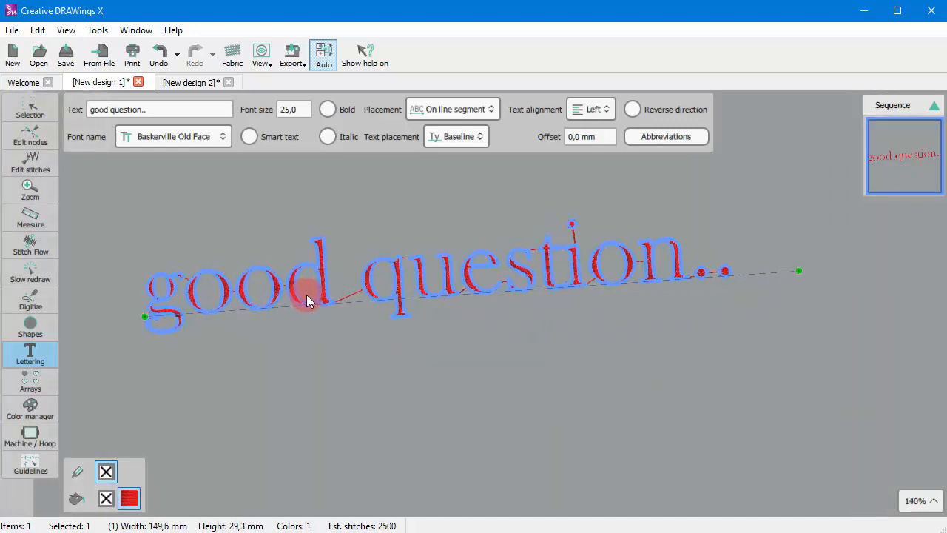
{"action": "left_click_drag", "start_coordinate": [823, 268], "coordinate": [809, 232]}
{"action": "left_click_drag", "start_coordinate": [134, 320], "coordinate": [30, 393]}
Step: Move the tilted text to the right so that it lies inside the hoop area
{"action": "scroll", "coordinate": [324, 418], "scroll_direction": "down", "scroll_amount": 2}
{"action": "scroll", "coordinate": [401, 393], "scroll_direction": "down", "scroll_amount": 5}
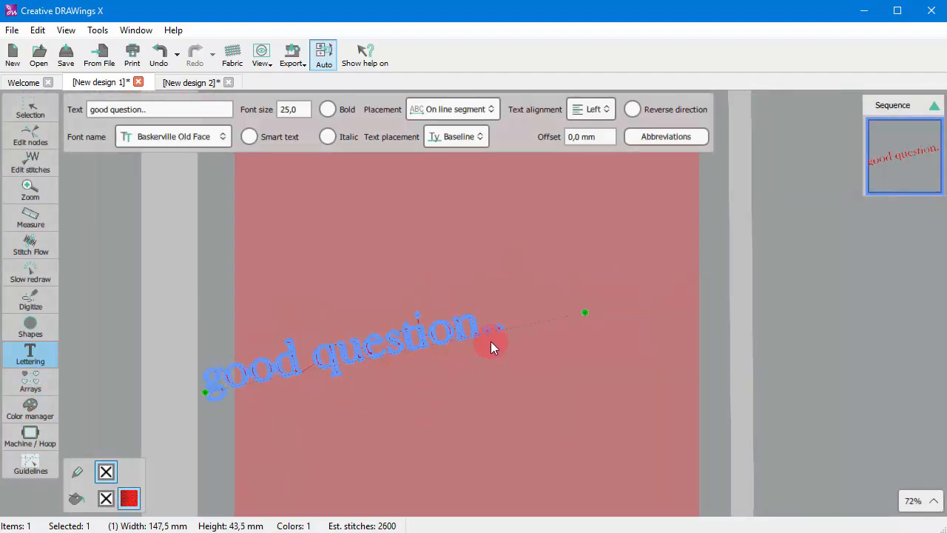
{"action": "left_click_drag", "start_coordinate": [420, 336], "coordinate": [480, 330]}
{"action": "scroll", "coordinate": [474, 330], "scroll_direction": "up", "scroll_amount": 4}
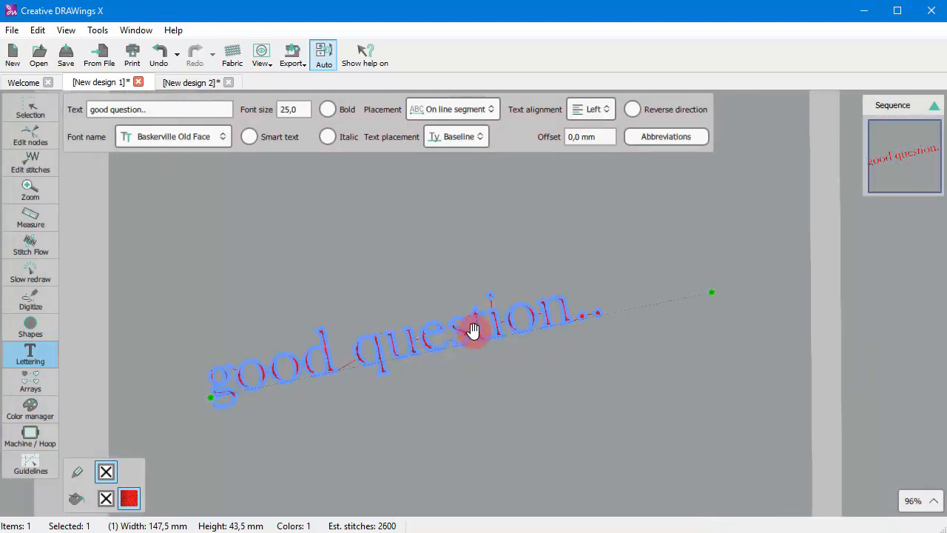
{"action": "scroll", "coordinate": [472, 333], "scroll_direction": "down", "scroll_amount": 1}
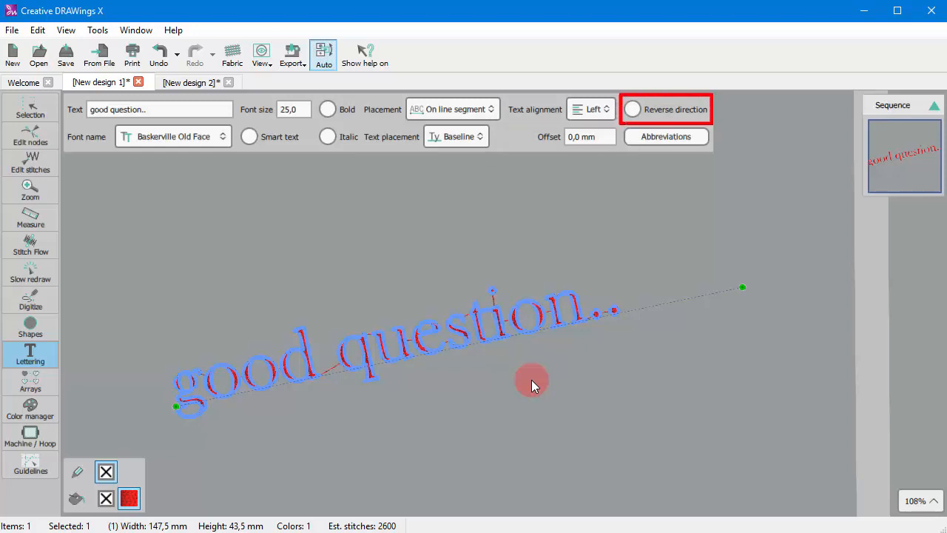
Step: Try the Center, Right and Full text alignments along the line segment
{"action": "left_click", "coordinate": [589, 108]}
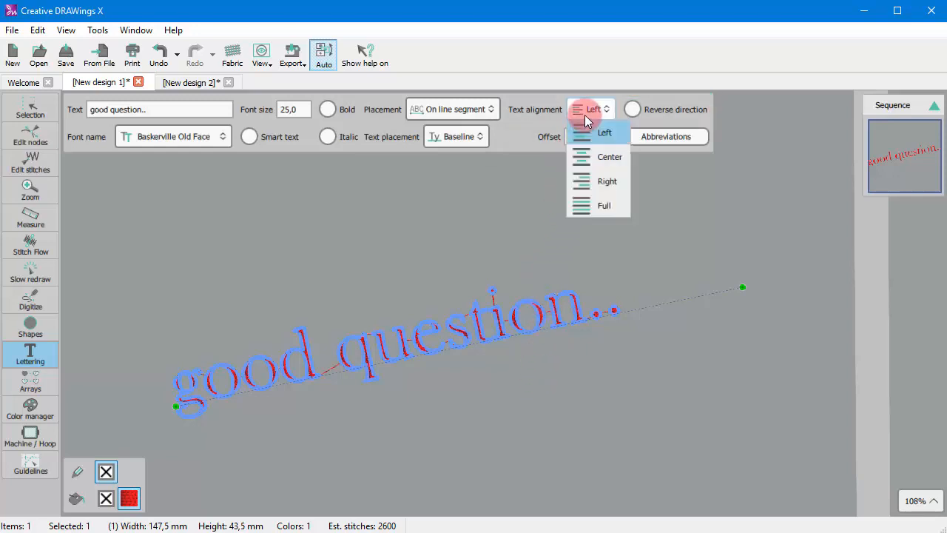
{"action": "left_click", "coordinate": [591, 156]}
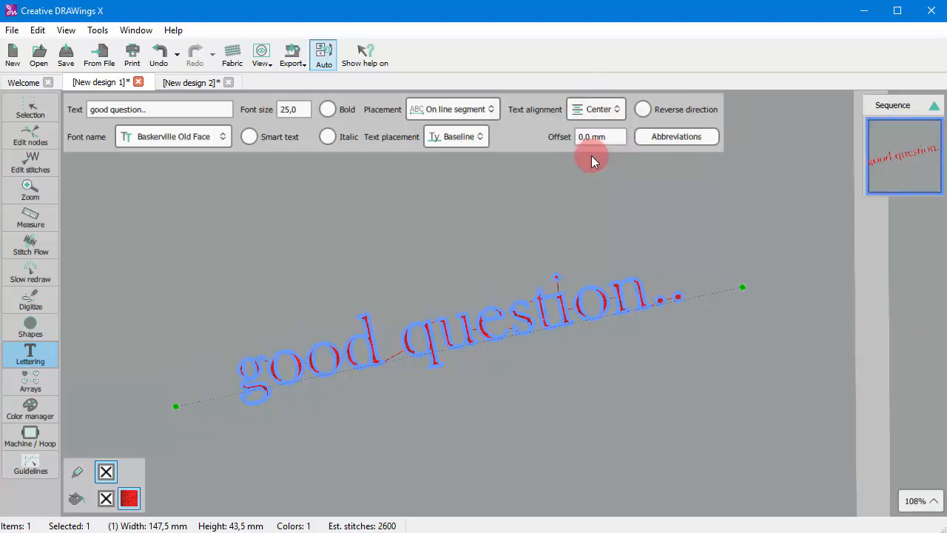
{"action": "left_click", "coordinate": [579, 115]}
{"action": "left_click", "coordinate": [596, 177]}
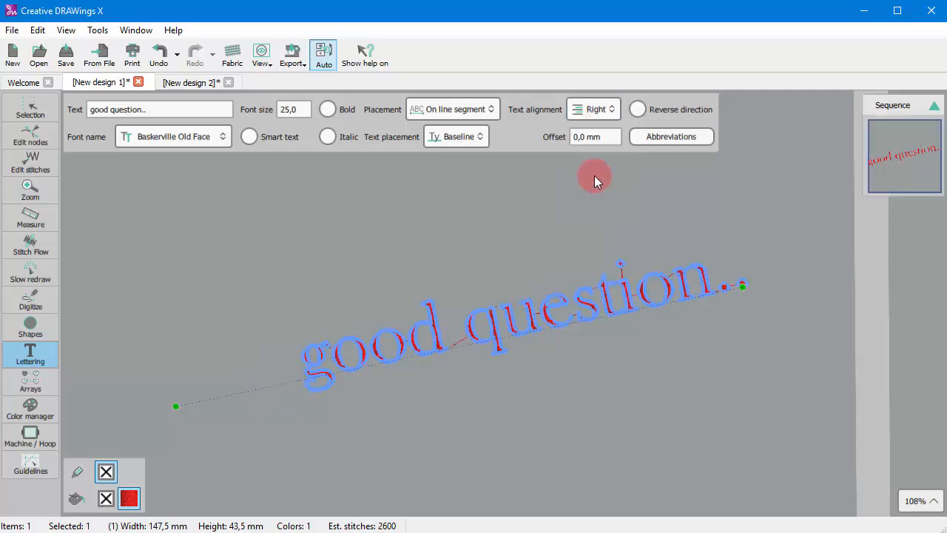
{"action": "left_click", "coordinate": [591, 120]}
{"action": "left_click", "coordinate": [609, 207]}
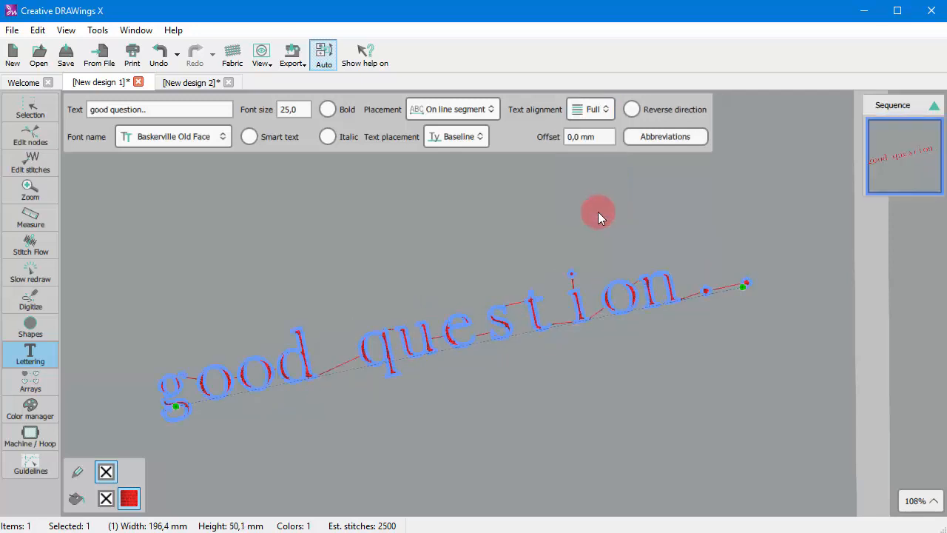
Step: Shorten the line segment slightly by moving its right end inward, and set the text alignment to Left
{"action": "scroll", "coordinate": [501, 337], "scroll_direction": "down", "scroll_amount": 1}
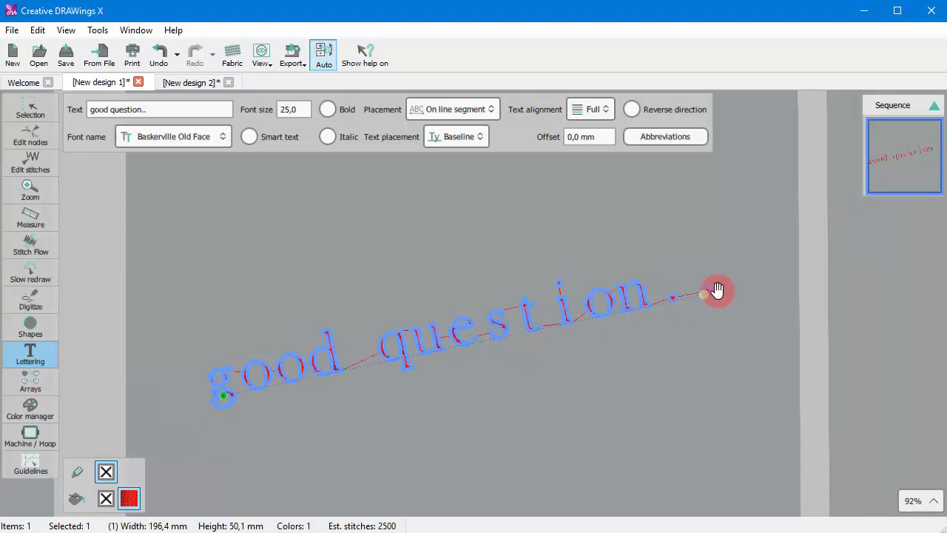
{"action": "mouse_move", "coordinate": [700, 298]}
{"action": "left_mouse_down"}
{"action": "mouse_move", "coordinate": [672, 313]}
{"action": "mouse_move", "coordinate": [524, 337]}
{"action": "mouse_move", "coordinate": [690, 302]}
{"action": "left_mouse_up"}
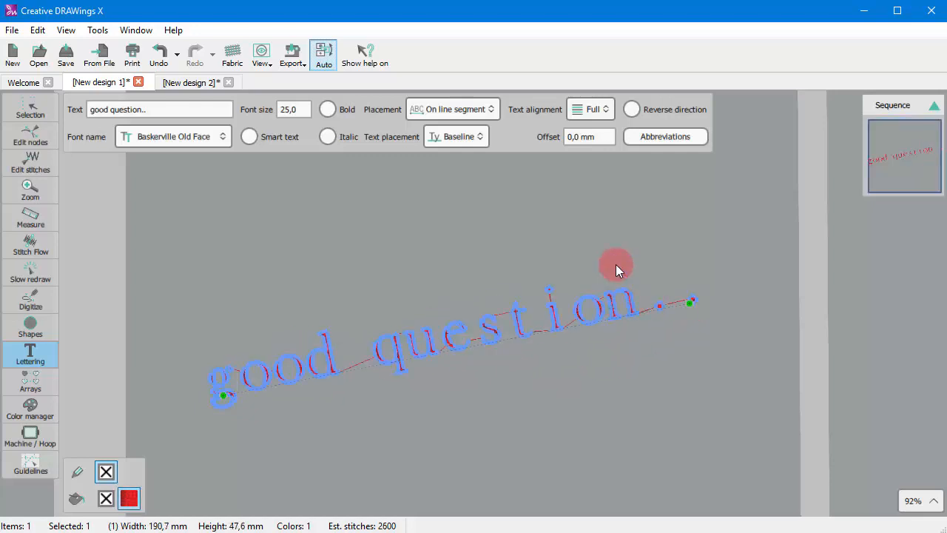
{"action": "left_click", "coordinate": [587, 119]}
{"action": "left_click", "coordinate": [586, 130]}
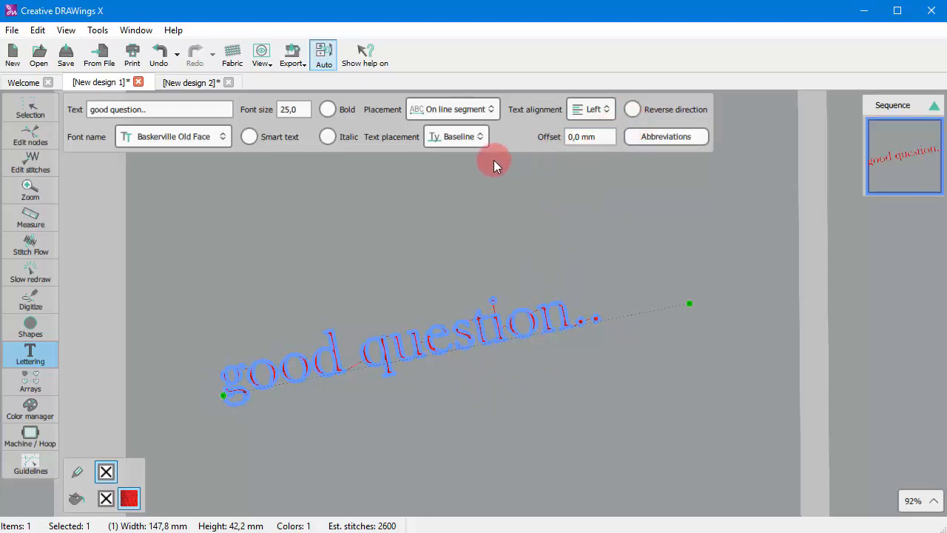
Step: Try an offset of 10 mm for the text along the line, and reset it to 0 mm
{"action": "left_click", "coordinate": [592, 143]}
{"action": "type", "text": "10"}
{"action": "key", "text": "Return"}
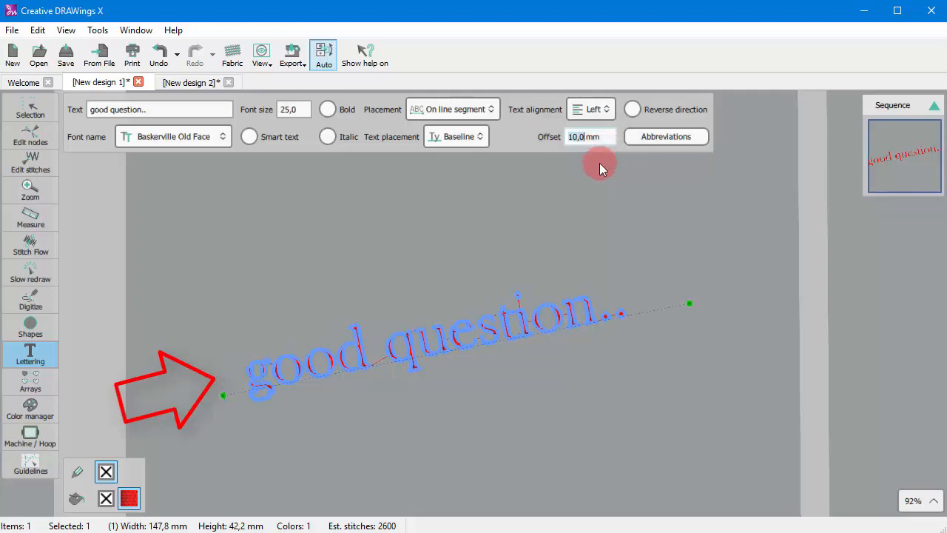
{"action": "type", "text": "0"}
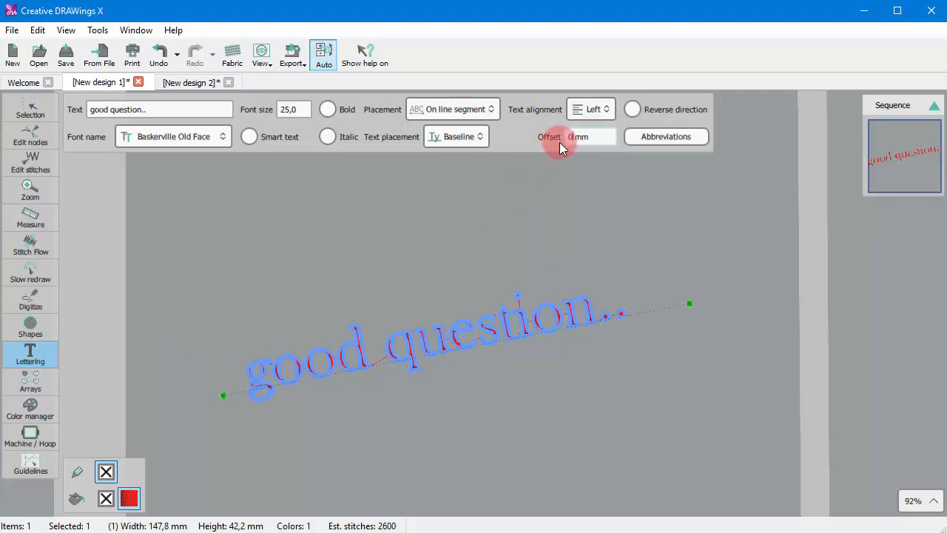
{"action": "key", "text": "Return"}
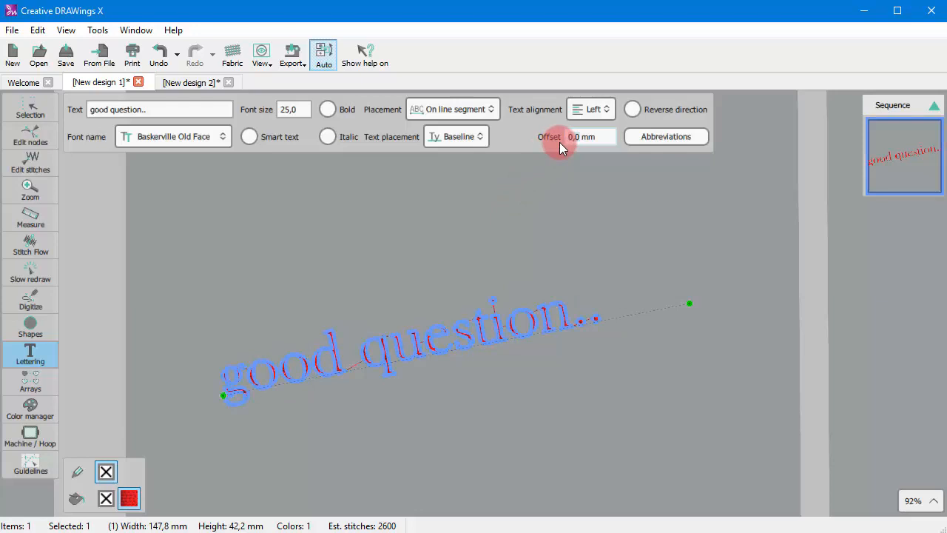
Step: Move the line's left end outward while trying Reverse direction on the text, and leave that option turned off
{"action": "left_click", "coordinate": [674, 115]}
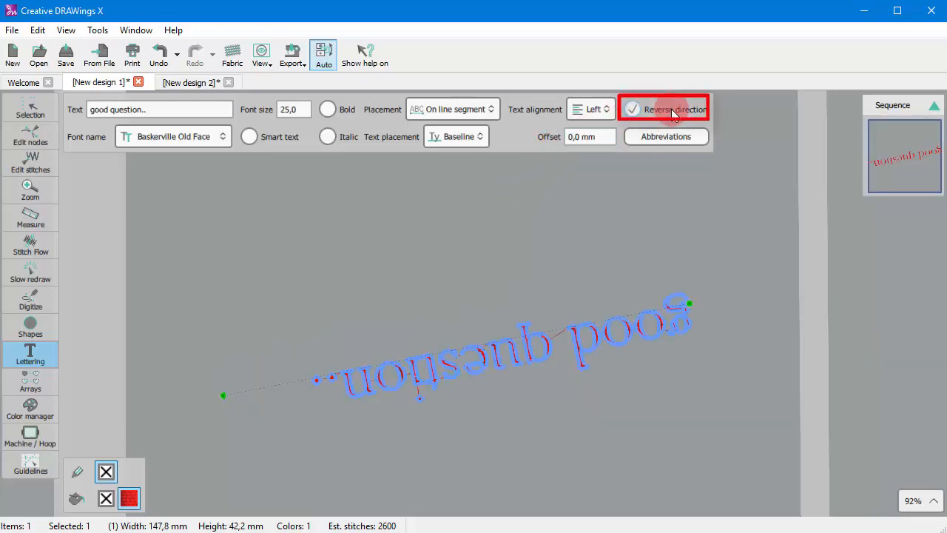
{"action": "left_click", "coordinate": [673, 113]}
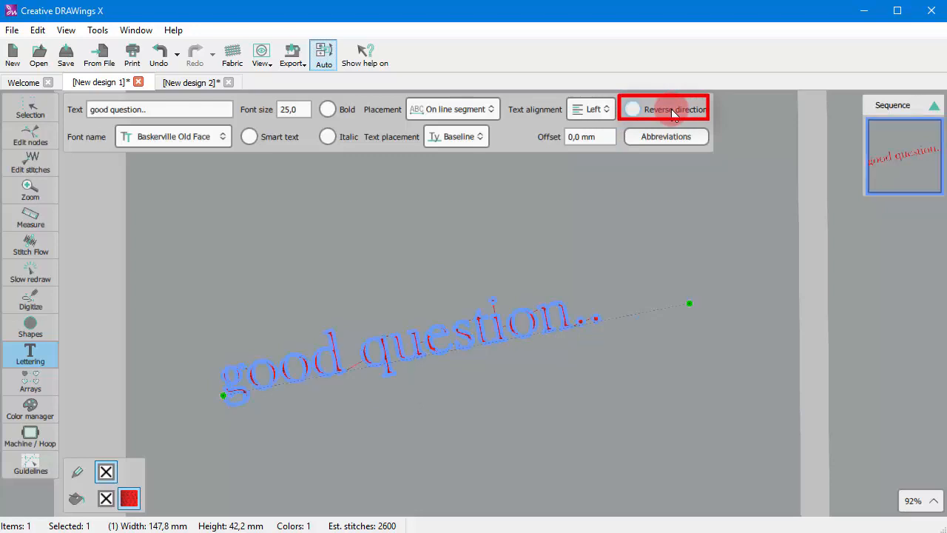
{"action": "left_click", "coordinate": [673, 114]}
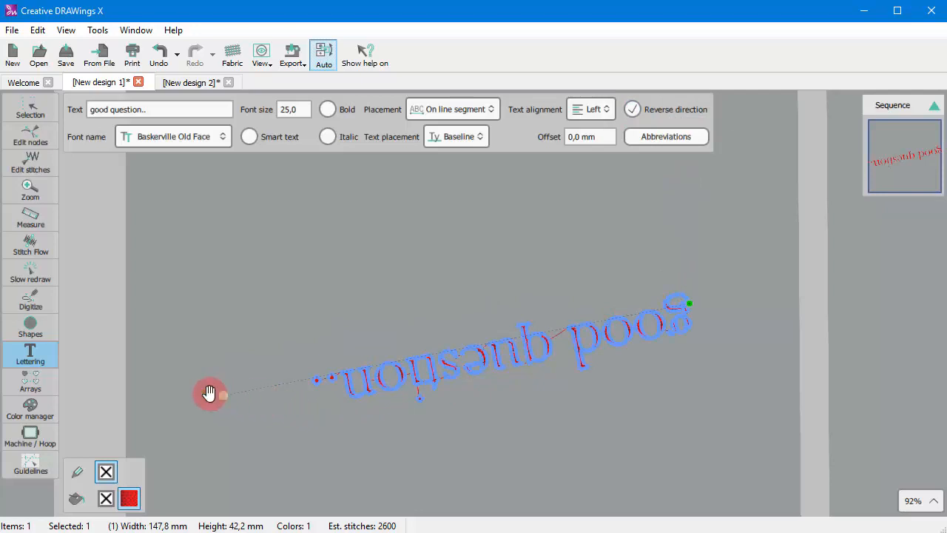
{"action": "left_click_drag", "start_coordinate": [222, 395], "coordinate": [188, 392]}
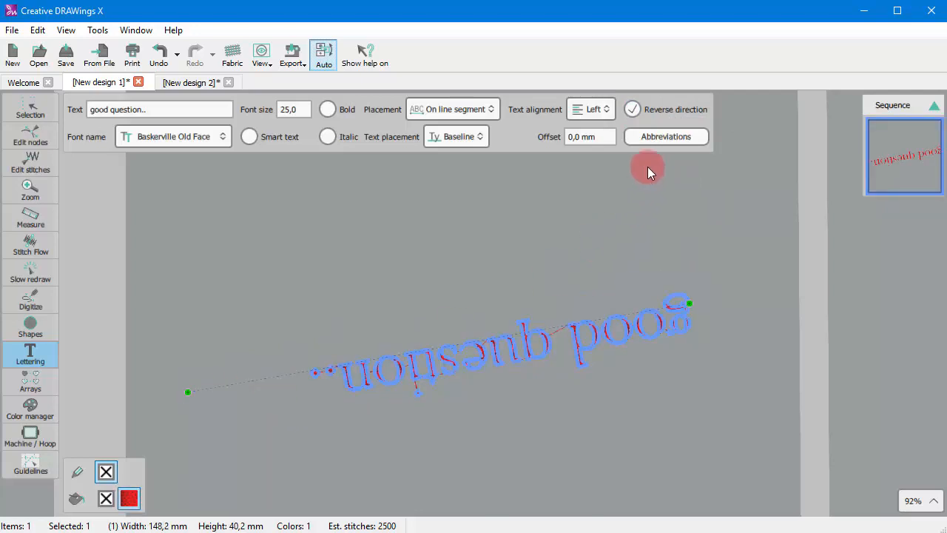
{"action": "left_click", "coordinate": [676, 105]}
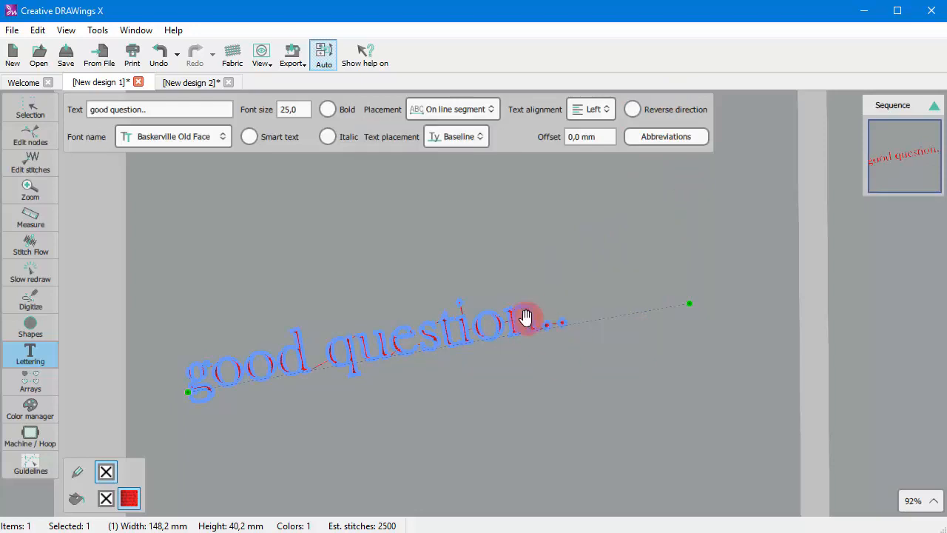
Step: Review the vertical text placement options keeping Baseline, and view the lettering deselected before selecting it again
{"action": "left_click", "coordinate": [462, 144]}
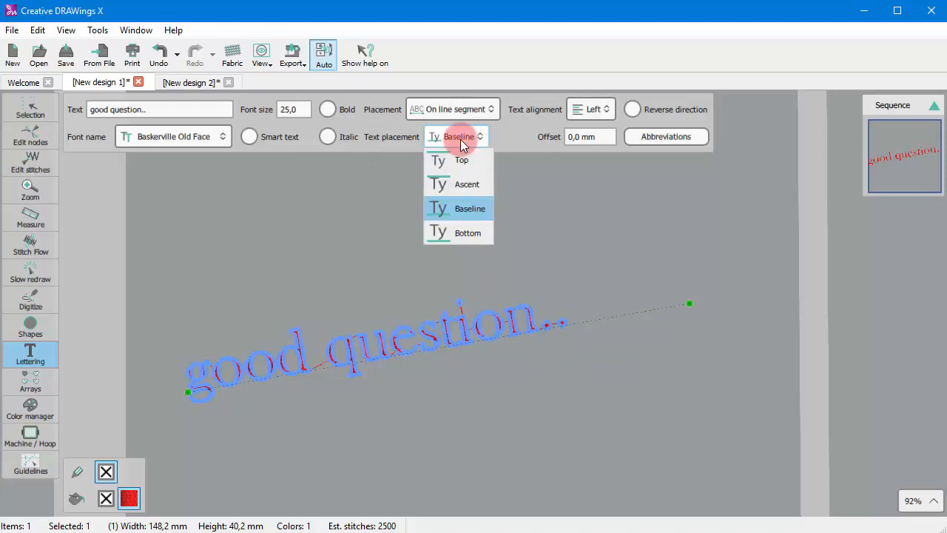
{"action": "left_click", "coordinate": [474, 210]}
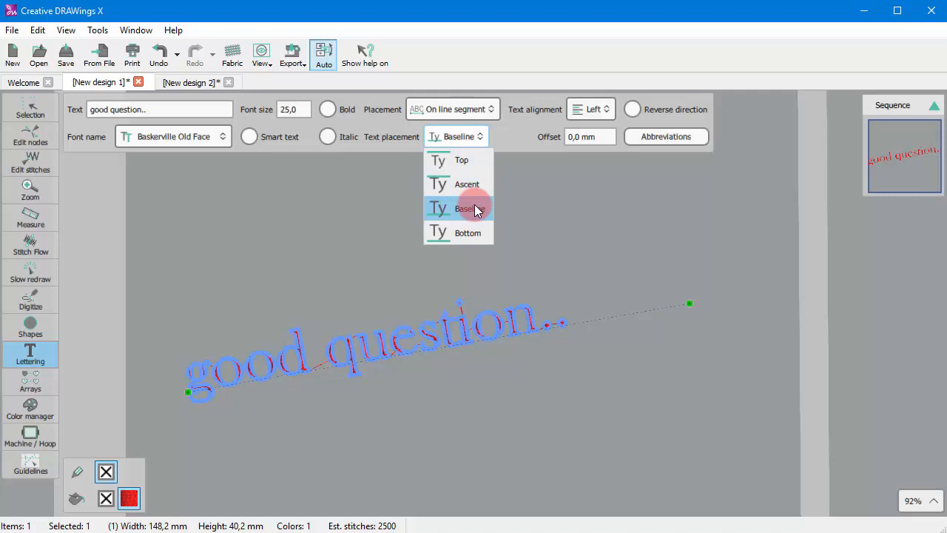
{"action": "left_click", "coordinate": [503, 417]}
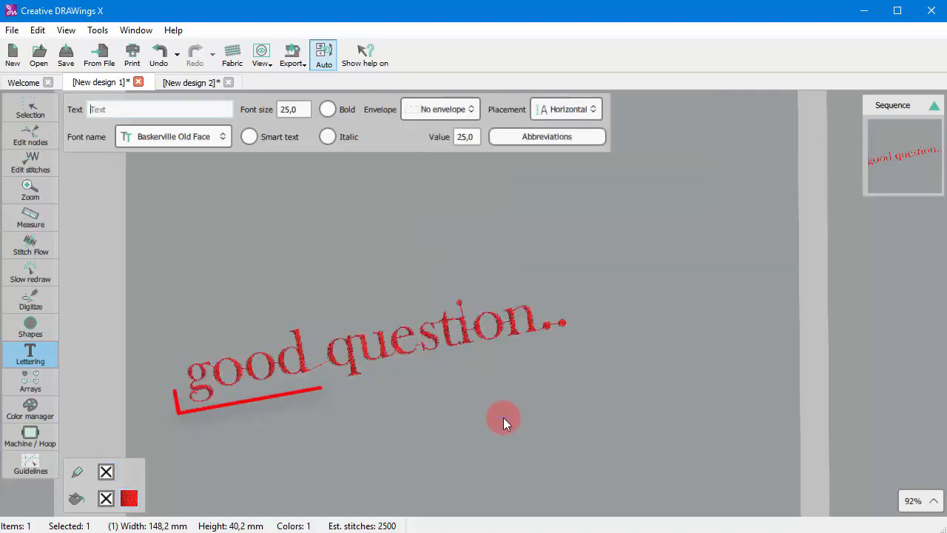
{"action": "left_click", "coordinate": [391, 352]}
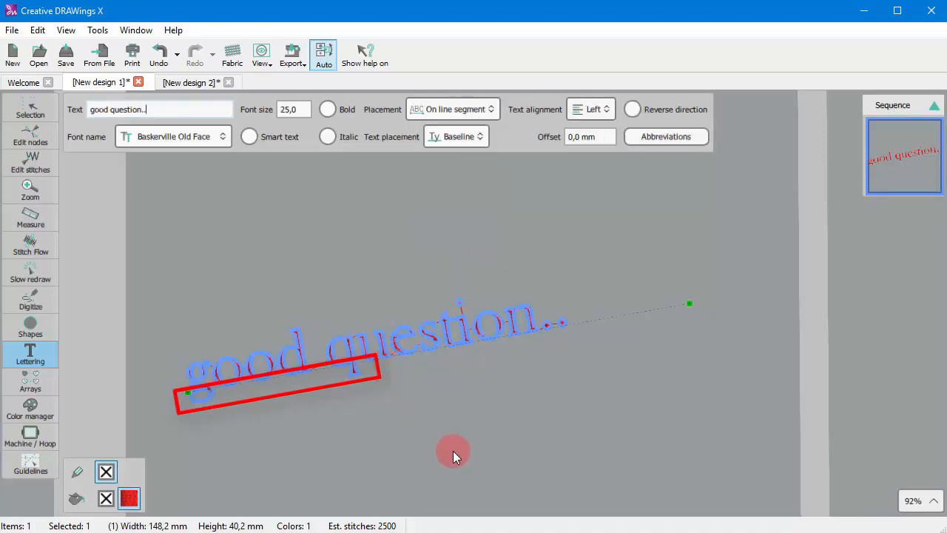
Step: Set the text placement relative to the line segment to Bottom
{"action": "left_click", "coordinate": [460, 139]}
{"action": "left_click", "coordinate": [459, 232]}
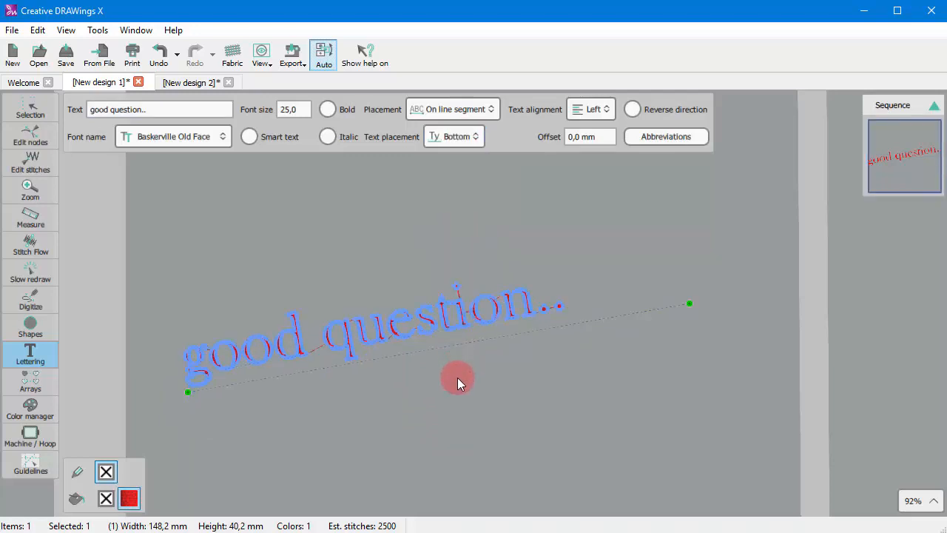
{"action": "scroll", "coordinate": [300, 404], "scroll_direction": "up", "scroll_amount": 2}
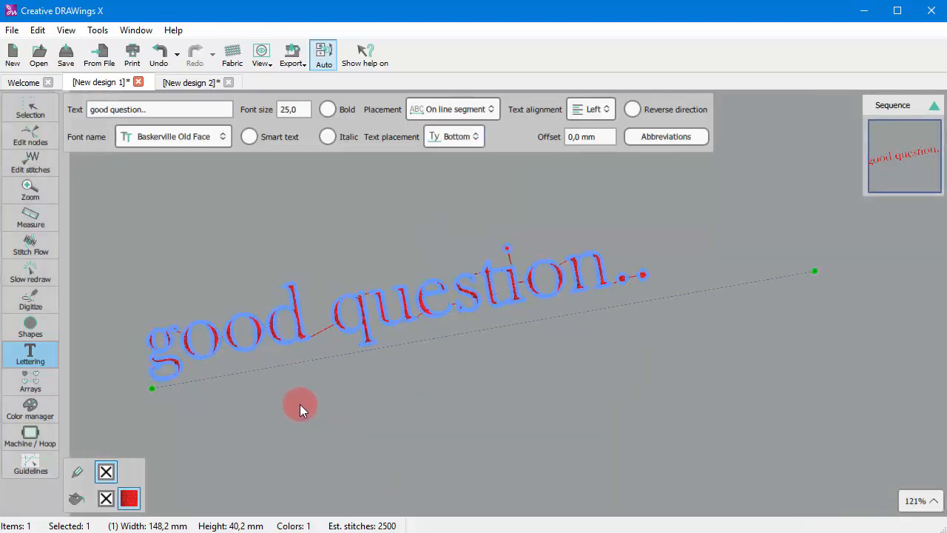
Step: Try the Ascent text placement and then Top for the lettering on the line segment
{"action": "left_click", "coordinate": [458, 137]}
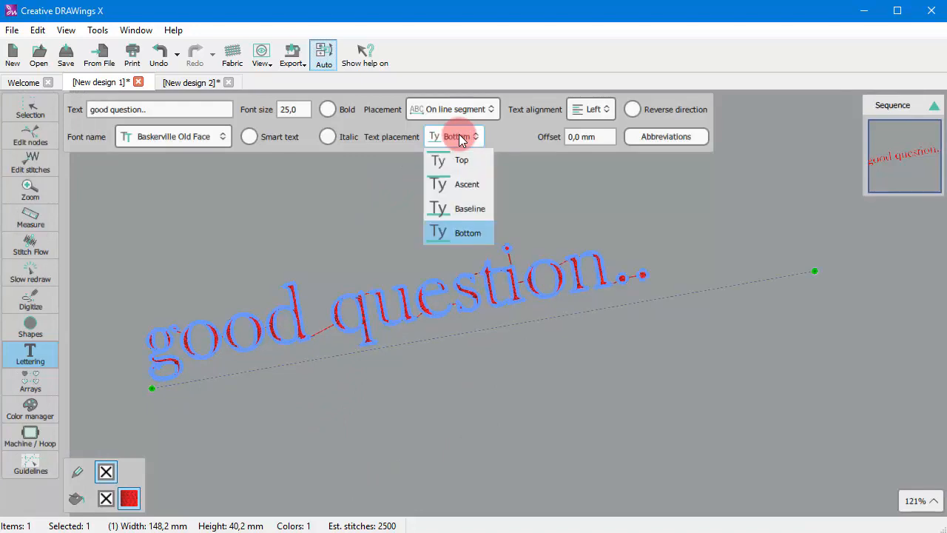
{"action": "left_click", "coordinate": [468, 184]}
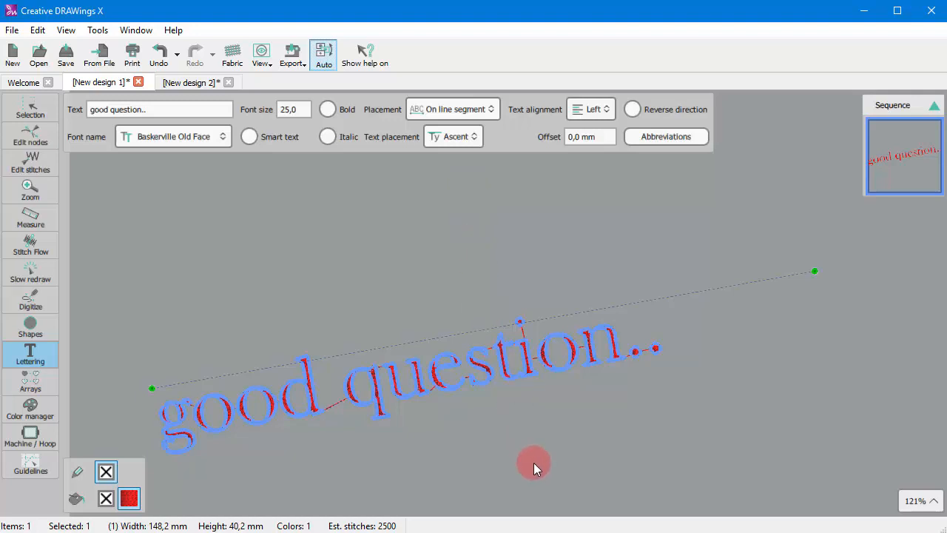
{"action": "left_click", "coordinate": [467, 142]}
{"action": "left_click", "coordinate": [460, 160]}
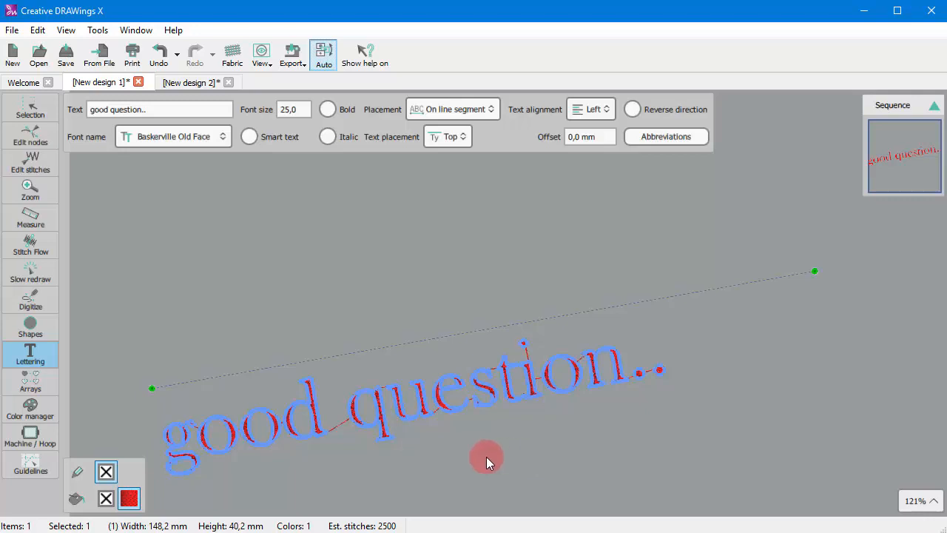
Step: Set the lettering's text placement to Baseline, keeping the On line segment placement, Left alignment and zero offset
{"action": "left_click", "coordinate": [464, 111]}
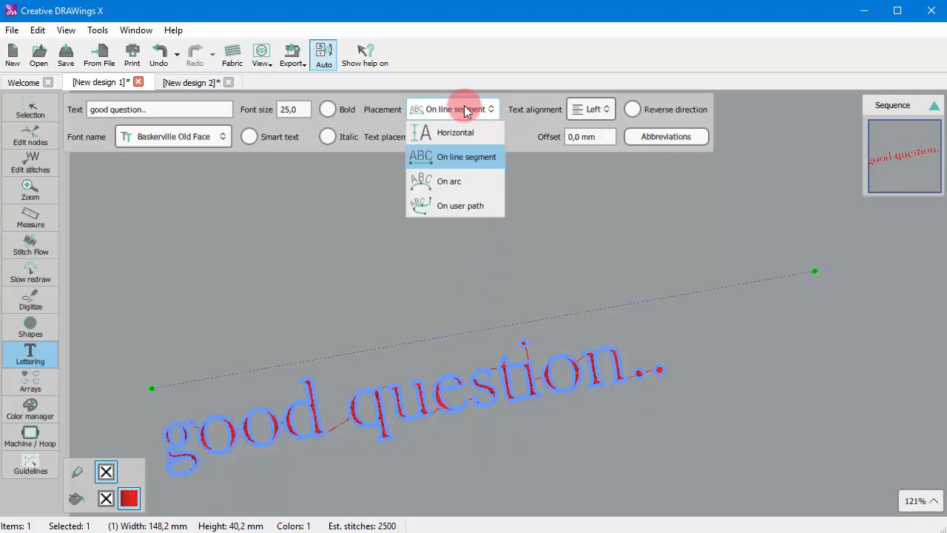
{"action": "left_click", "coordinate": [461, 136]}
{"action": "left_click", "coordinate": [453, 137]}
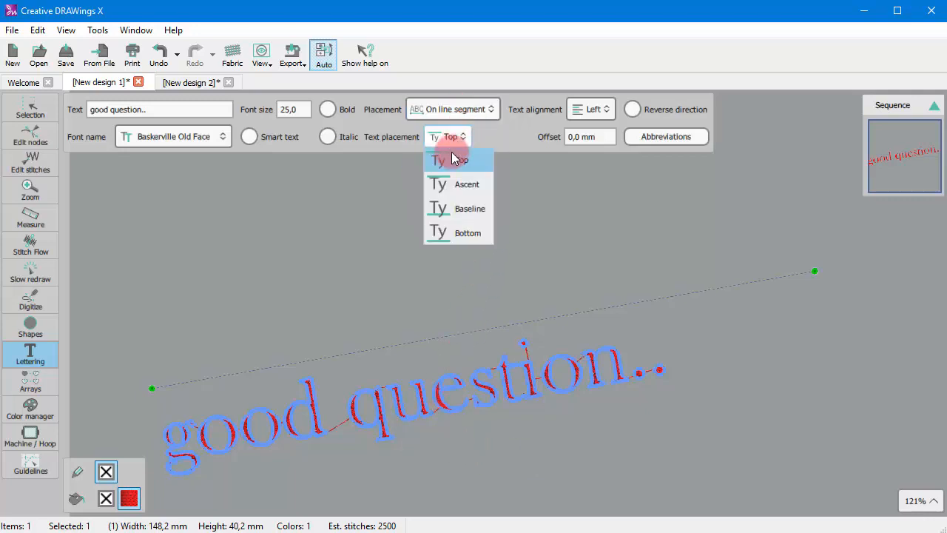
{"action": "left_click", "coordinate": [469, 209]}
{"action": "left_click", "coordinate": [589, 111]}
{"action": "left_click", "coordinate": [586, 127]}
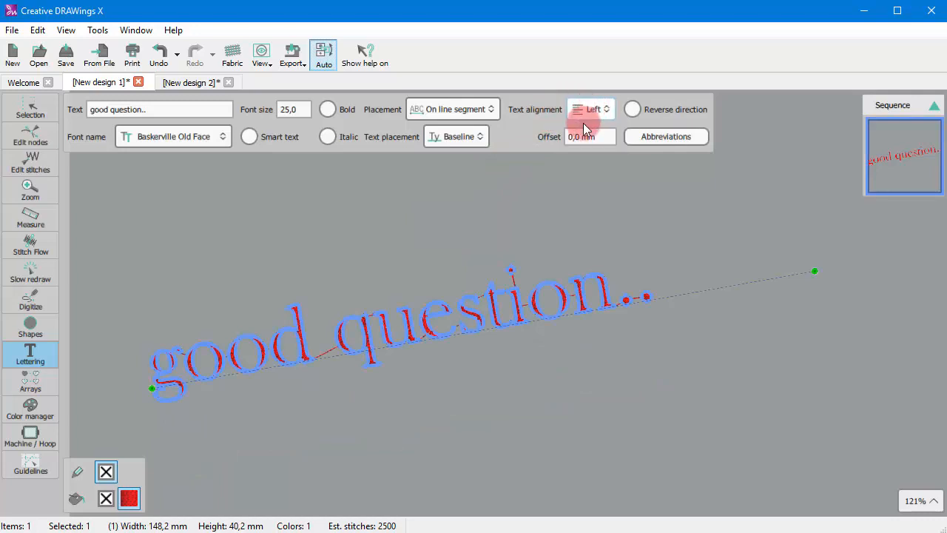
{"action": "left_click", "coordinate": [581, 139]}
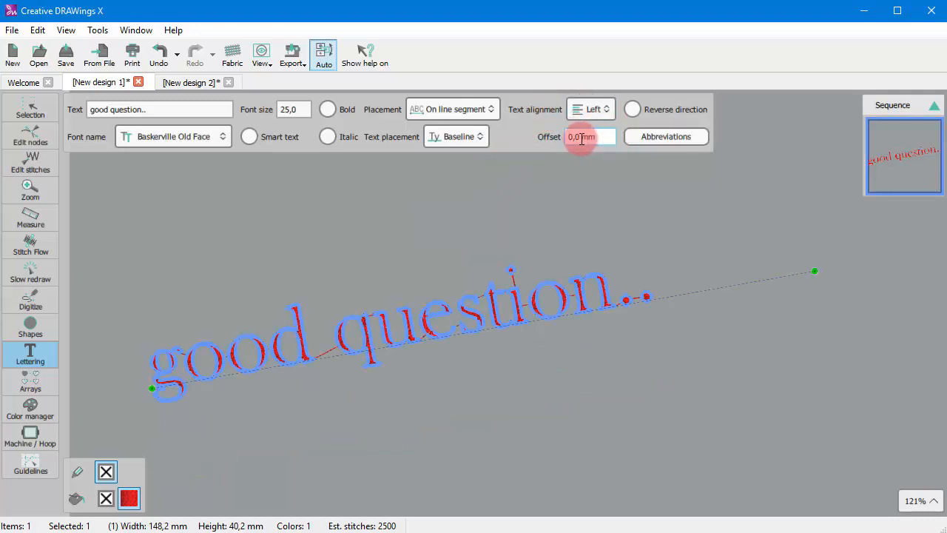
Step: Change the lettering's placement from the line segment to On arc
{"action": "left_click", "coordinate": [480, 110]}
{"action": "left_click", "coordinate": [448, 181]}
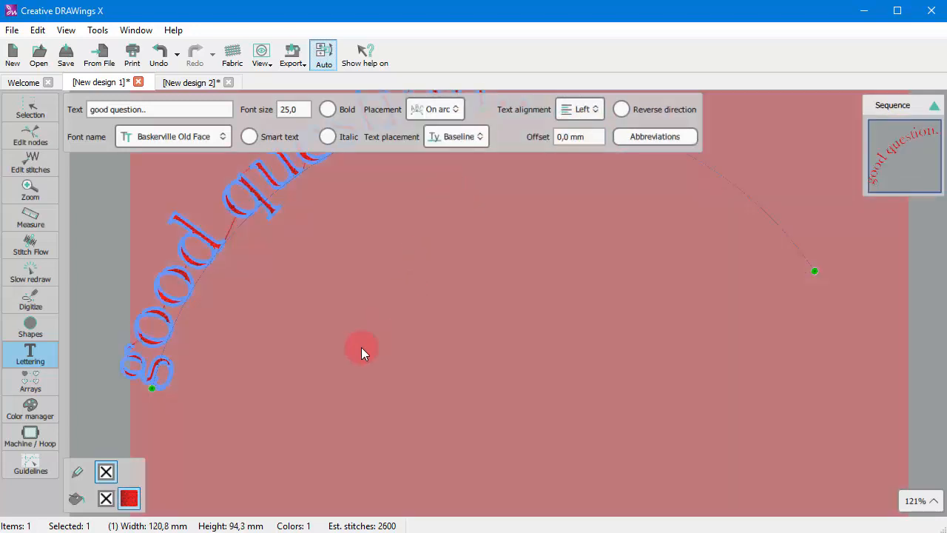
{"action": "scroll", "coordinate": [291, 383], "scroll_direction": "down", "scroll_amount": 3}
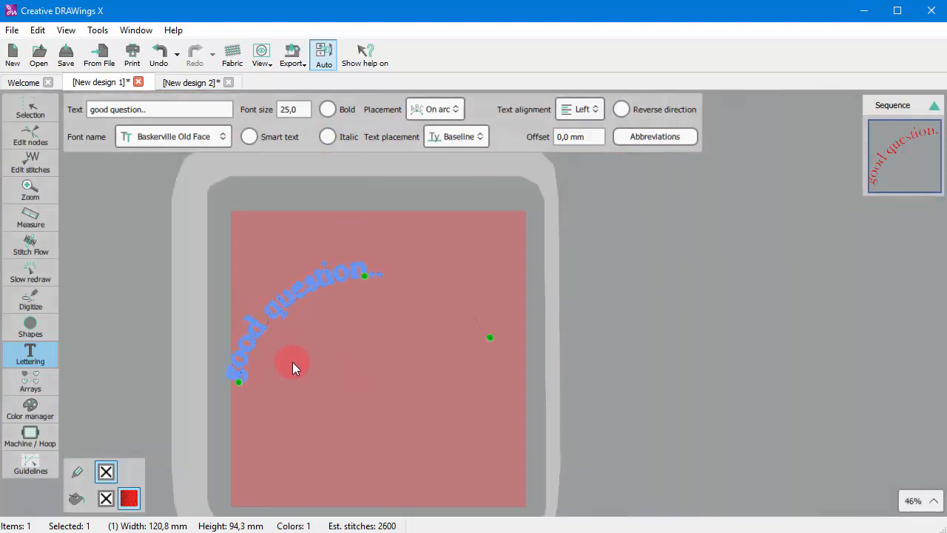
{"action": "scroll", "coordinate": [350, 298], "scroll_direction": "up", "scroll_amount": 1}
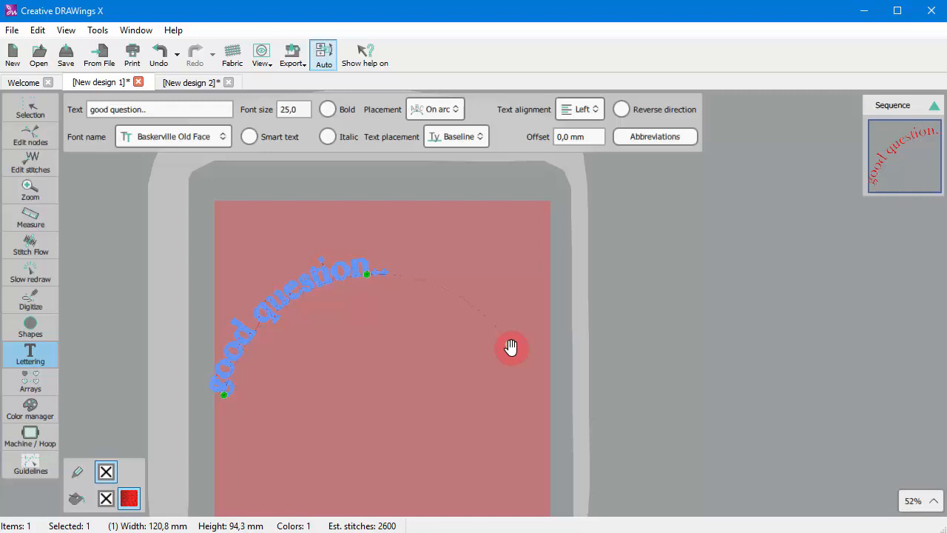
Step: Reshape the arc into a shallower curve by levelling its two end points and lowering its middle point
{"action": "left_click_drag", "start_coordinate": [510, 347], "coordinate": [517, 354]}
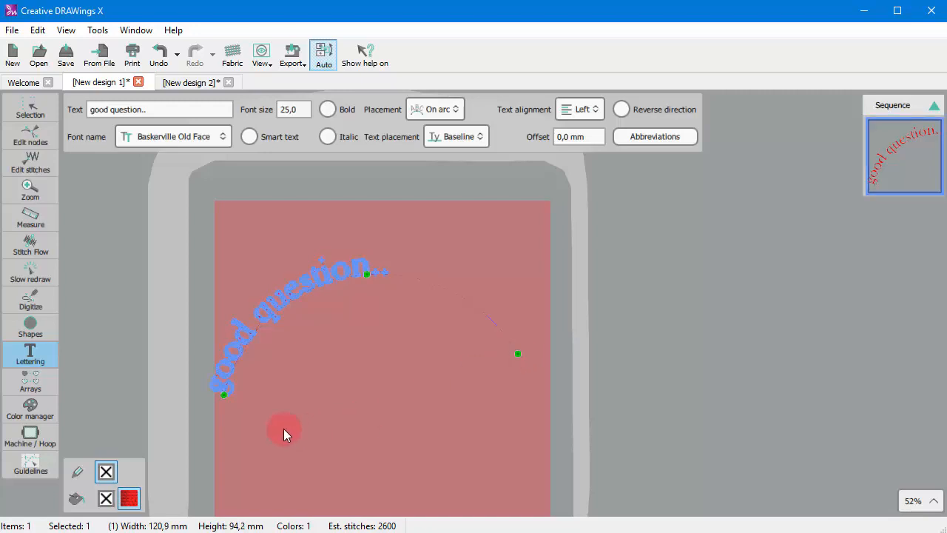
{"action": "left_click_drag", "start_coordinate": [223, 398], "coordinate": [248, 392]}
{"action": "left_click_drag", "start_coordinate": [516, 352], "coordinate": [535, 388]}
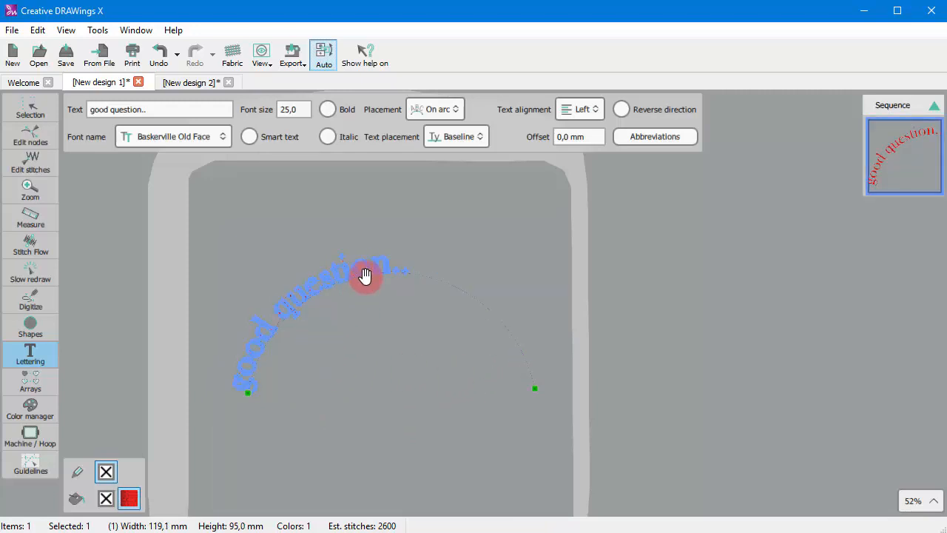
{"action": "left_click_drag", "start_coordinate": [366, 274], "coordinate": [380, 311]}
Step: Set the alignment of the text on the arc to Center
{"action": "scroll", "coordinate": [361, 346], "scroll_direction": "up", "scroll_amount": 3}
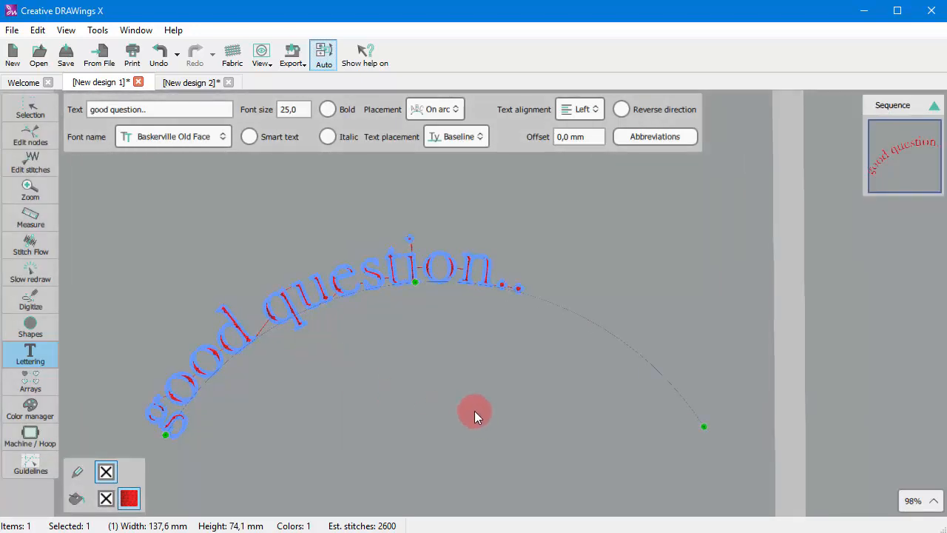
{"action": "left_click", "coordinate": [575, 112]}
{"action": "left_click", "coordinate": [584, 156]}
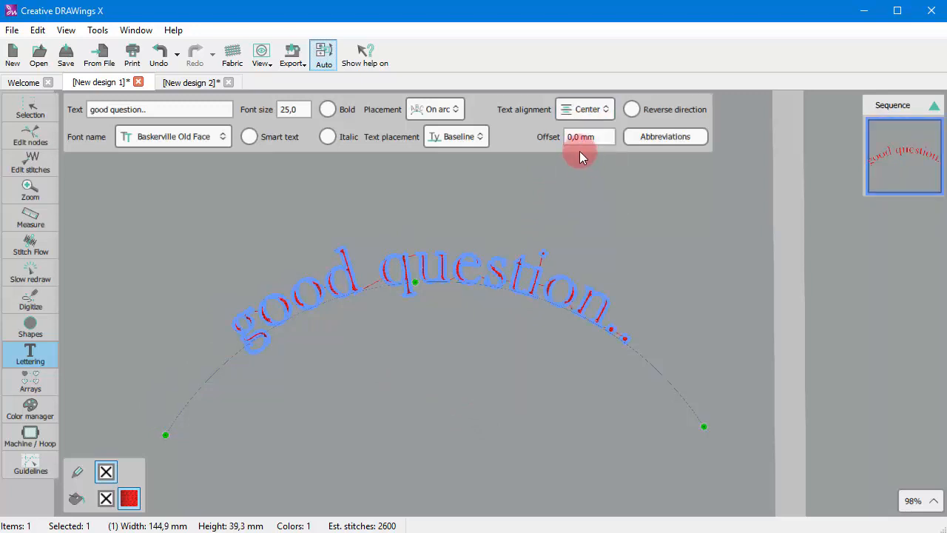
Step: Try the Bottom text placement for the lettering on the arc, and return it to Baseline
{"action": "left_click", "coordinate": [459, 140]}
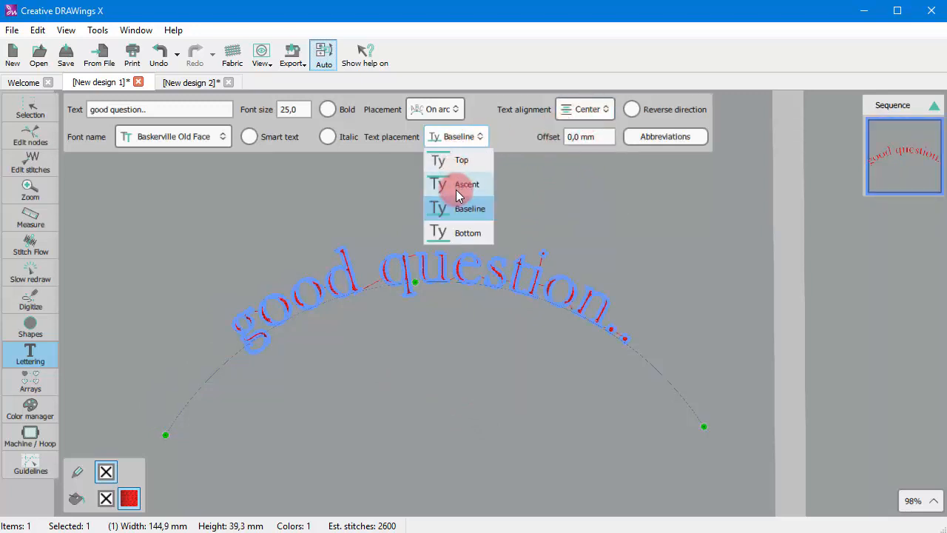
{"action": "left_click", "coordinate": [462, 233]}
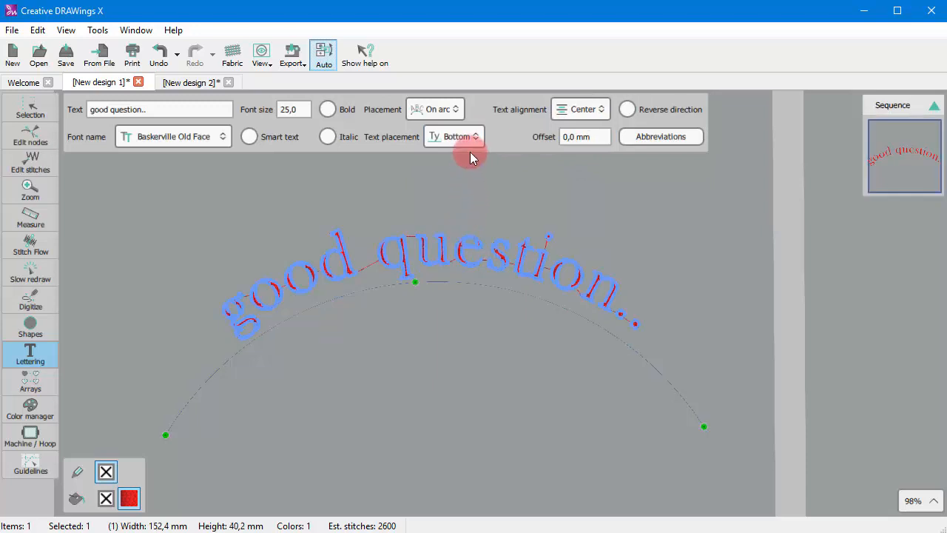
{"action": "left_click", "coordinate": [451, 136]}
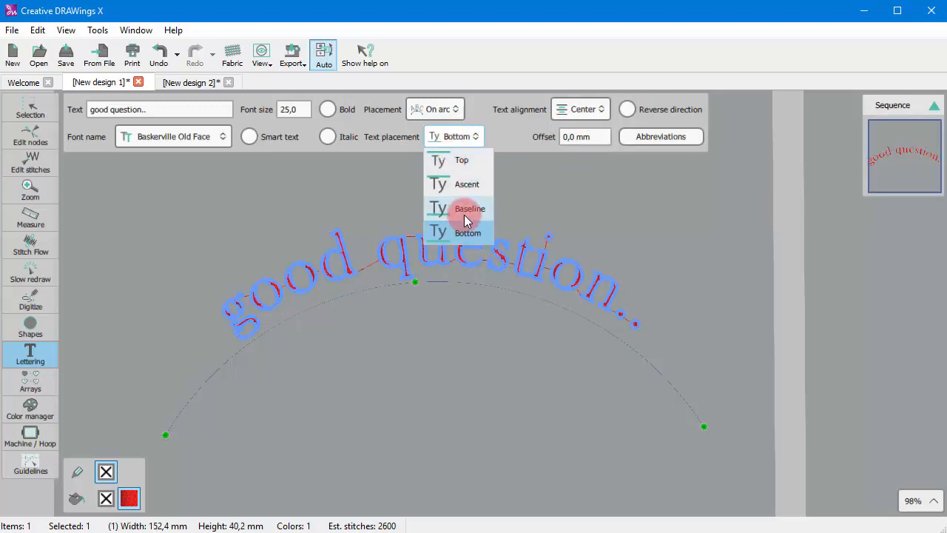
{"action": "left_click", "coordinate": [464, 208]}
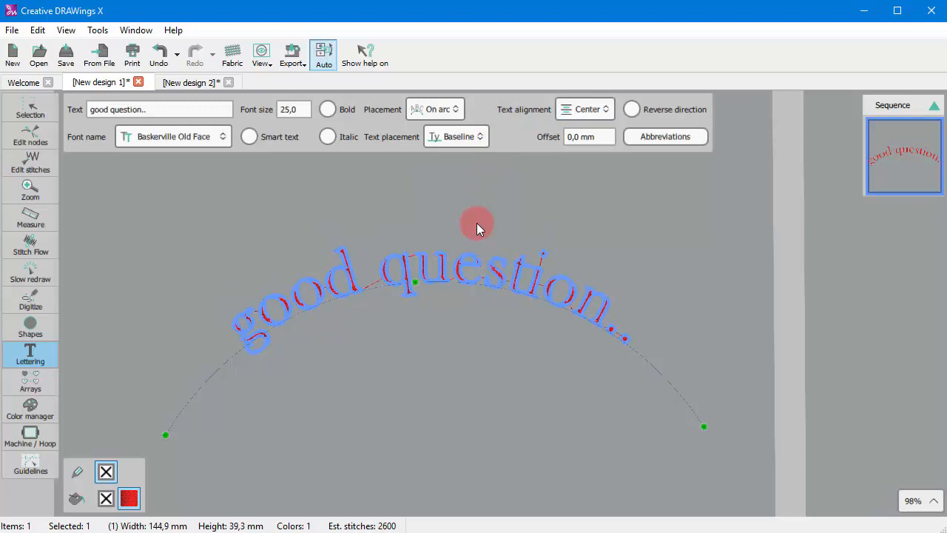
Step: Change the lettering's placement to On user path and move it with its path slightly down and to the left
{"action": "left_click", "coordinate": [442, 111]}
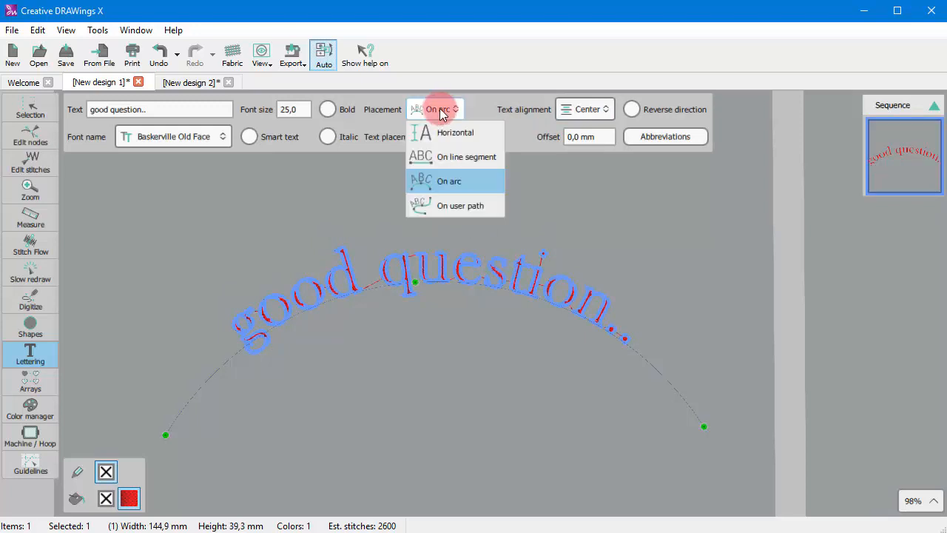
{"action": "left_click", "coordinate": [470, 207]}
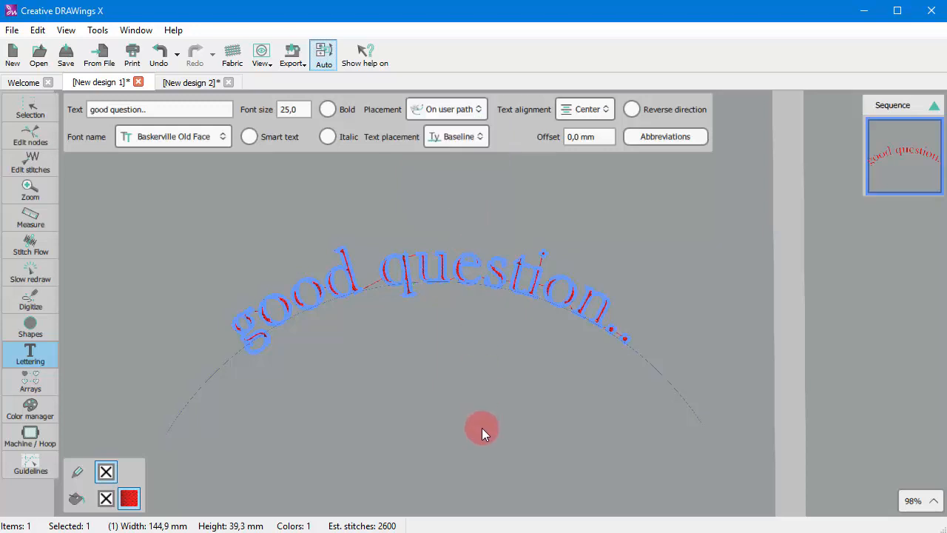
{"action": "left_click_drag", "start_coordinate": [488, 281], "coordinate": [424, 295]}
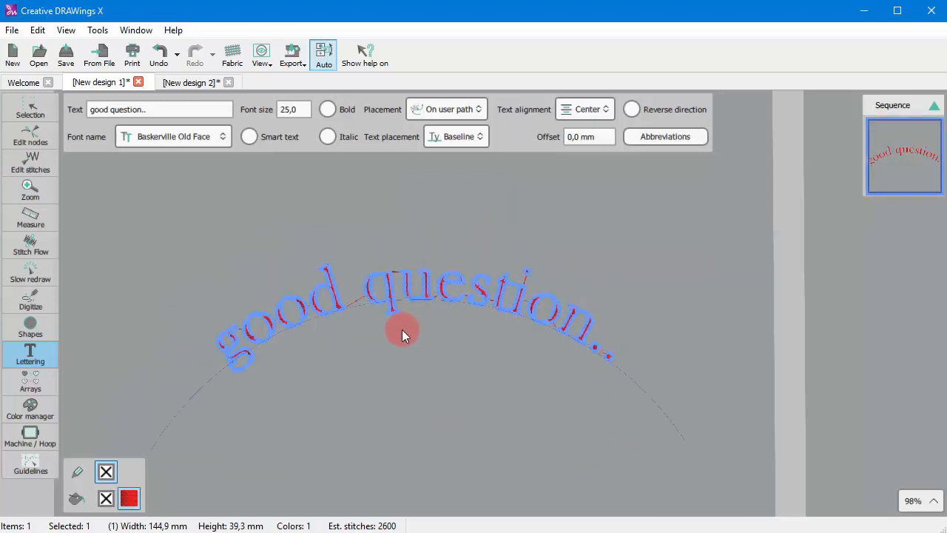
Step: Try the Left, Center and Right alignments of the text on the user path, and return it to Center
{"action": "left_click", "coordinate": [576, 118]}
{"action": "left_click", "coordinate": [571, 133]}
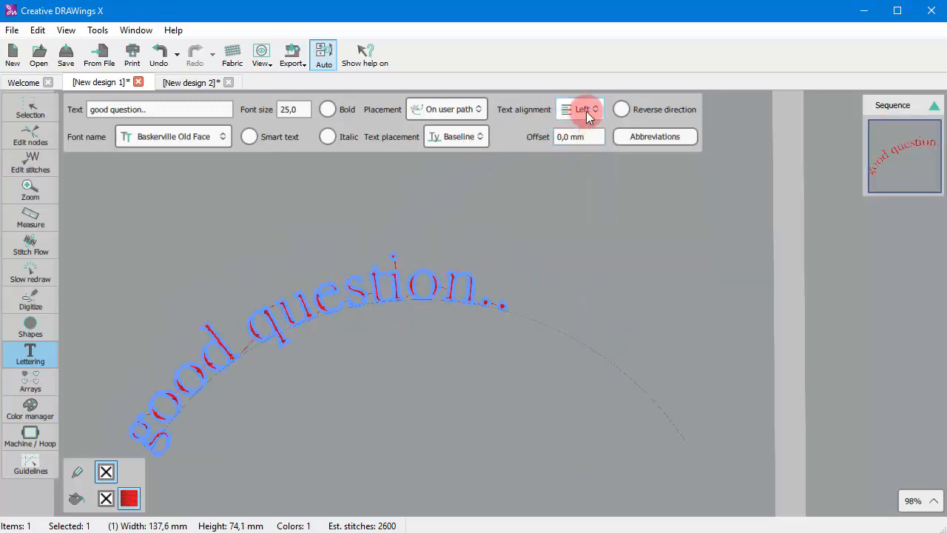
{"action": "left_click", "coordinate": [586, 111]}
{"action": "left_click", "coordinate": [588, 155]}
{"action": "left_click", "coordinate": [579, 111]}
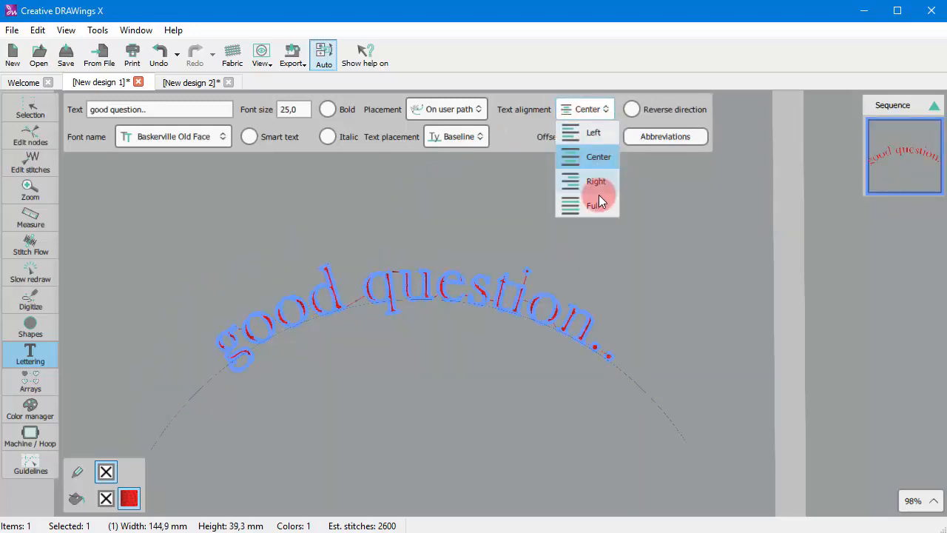
{"action": "left_click", "coordinate": [590, 184]}
{"action": "left_click", "coordinate": [574, 119]}
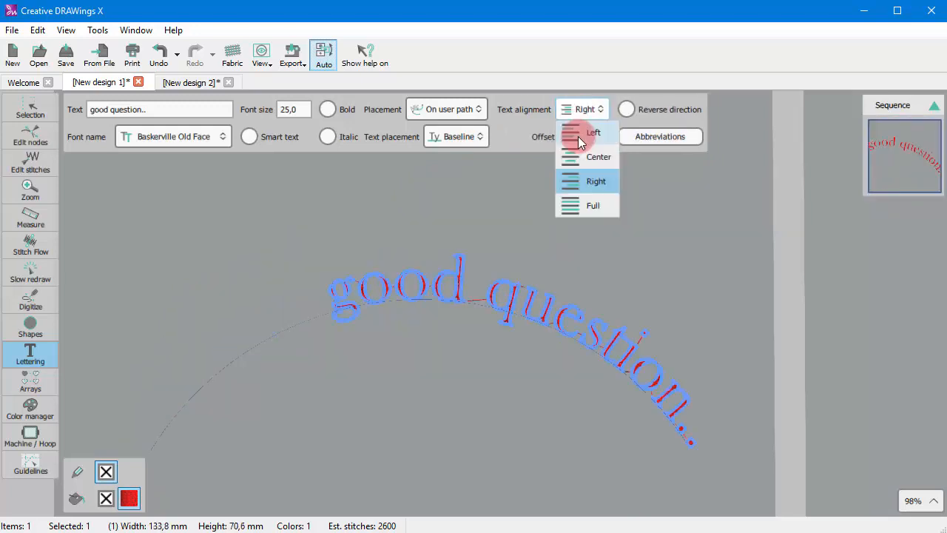
{"action": "left_click", "coordinate": [581, 154]}
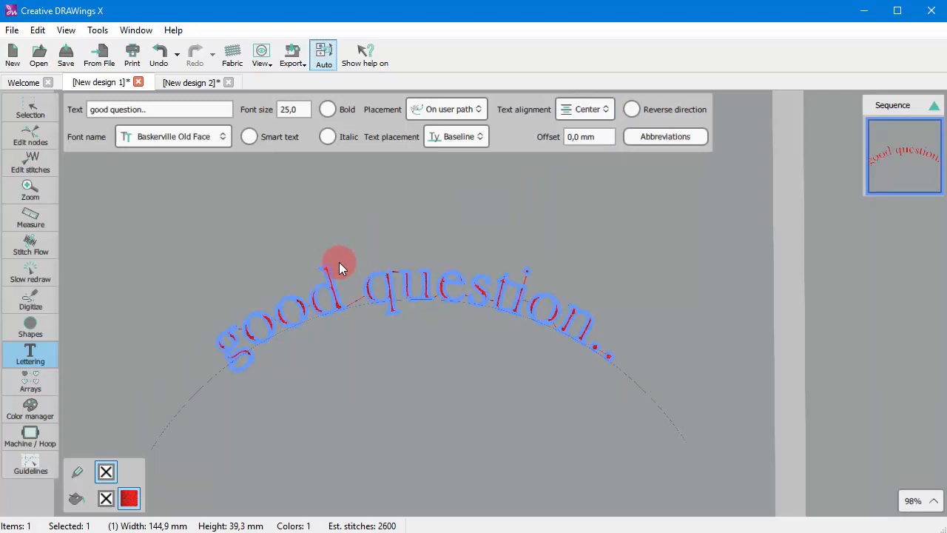
Step: Edit the text path's nodes, adding a node between the words "good" and "question" and deleting the original middle node
{"action": "left_click", "coordinate": [37, 144]}
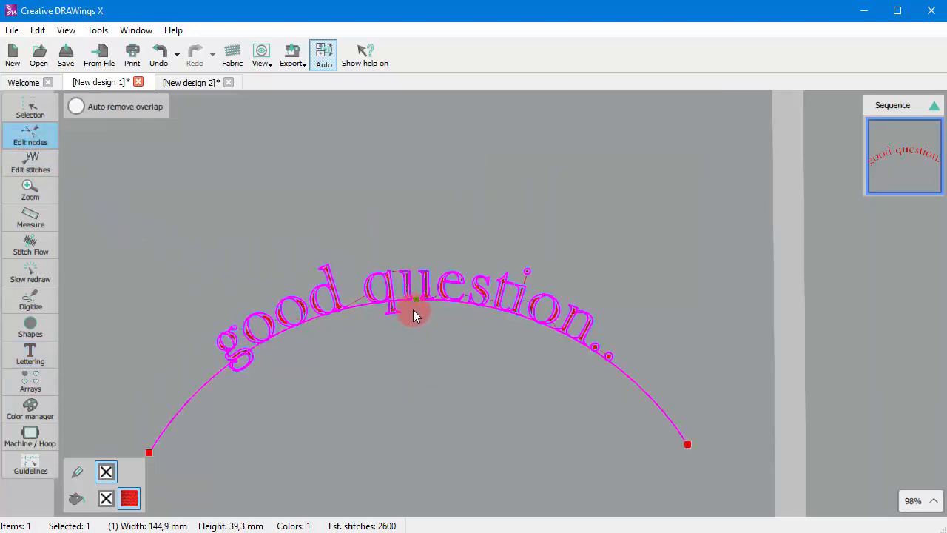
{"action": "left_click", "coordinate": [379, 299]}
{"action": "left_click_drag", "start_coordinate": [379, 299], "coordinate": [360, 306]}
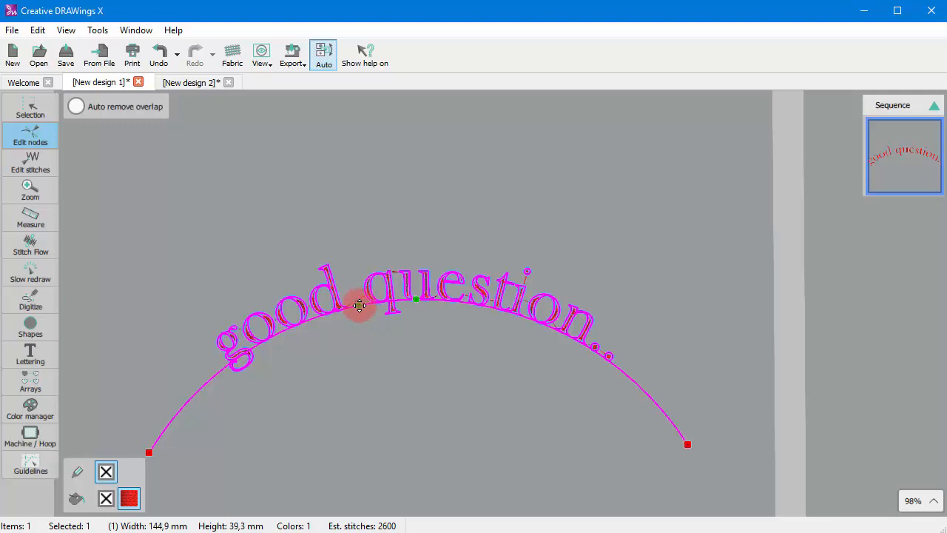
{"action": "left_click", "coordinate": [359, 305]}
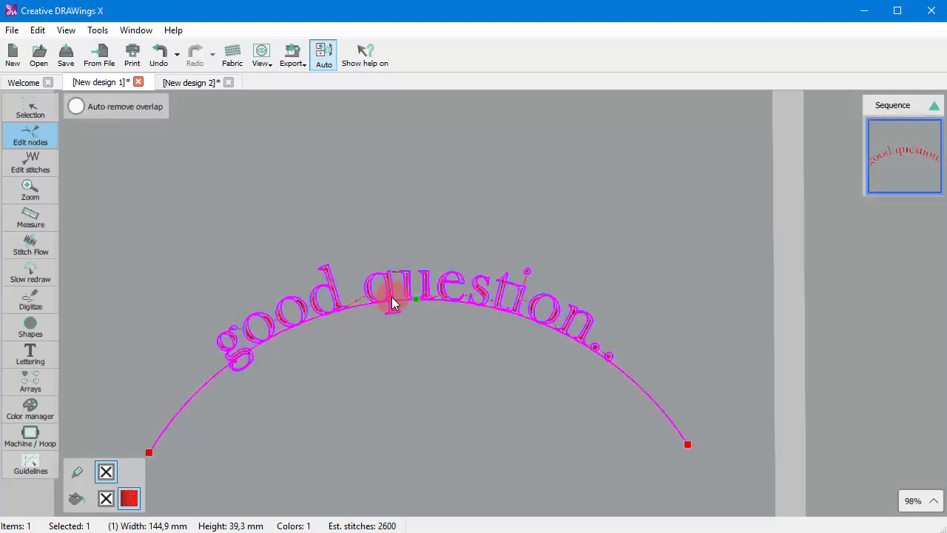
{"action": "right_click", "coordinate": [357, 305]}
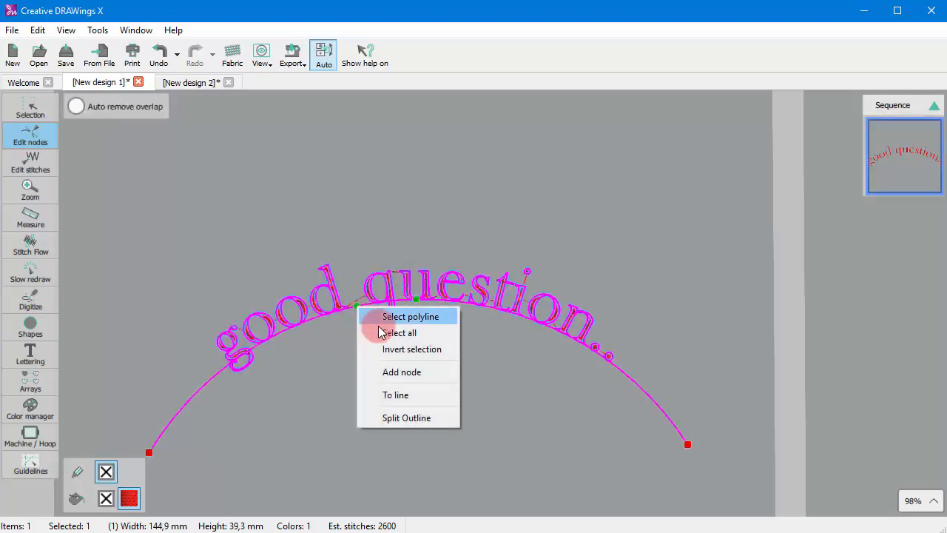
{"action": "left_click", "coordinate": [409, 372]}
{"action": "left_click", "coordinate": [416, 298]}
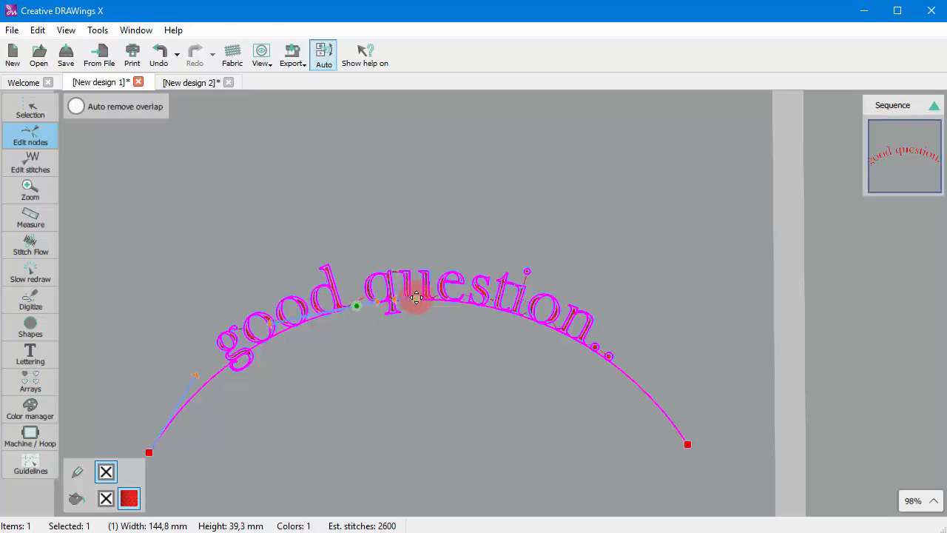
{"action": "key", "text": "Delete"}
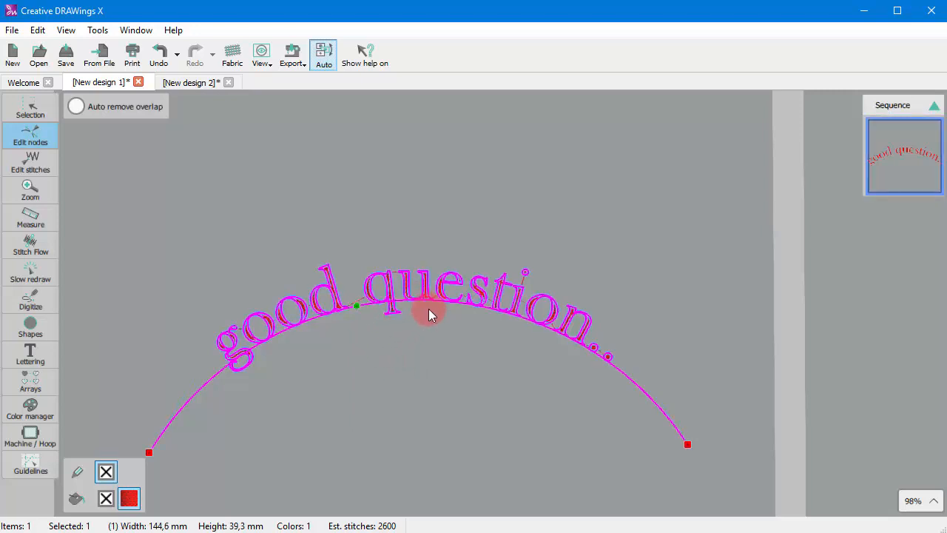
Step: Convert the path's left segment to a straight line and bend the right segment downward near its end
{"action": "right_click", "coordinate": [290, 329]}
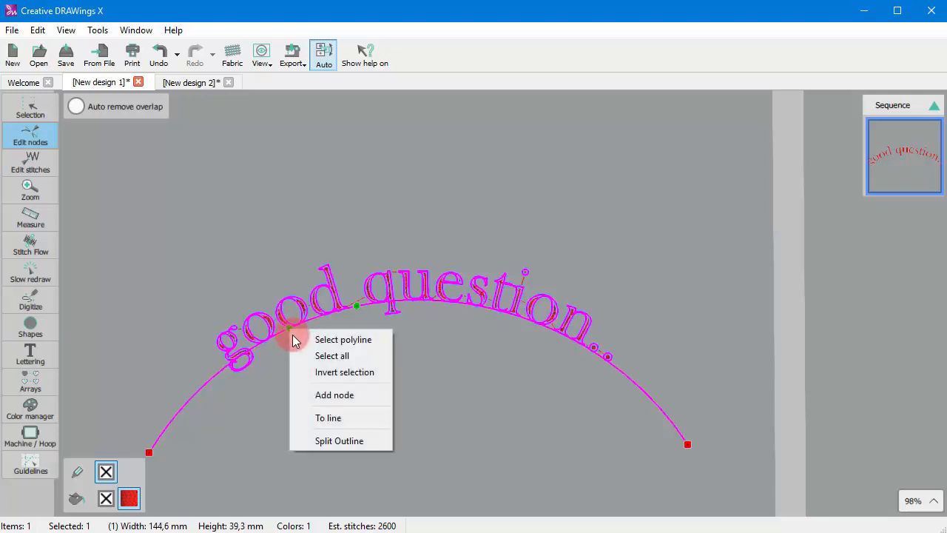
{"action": "left_click", "coordinate": [348, 423]}
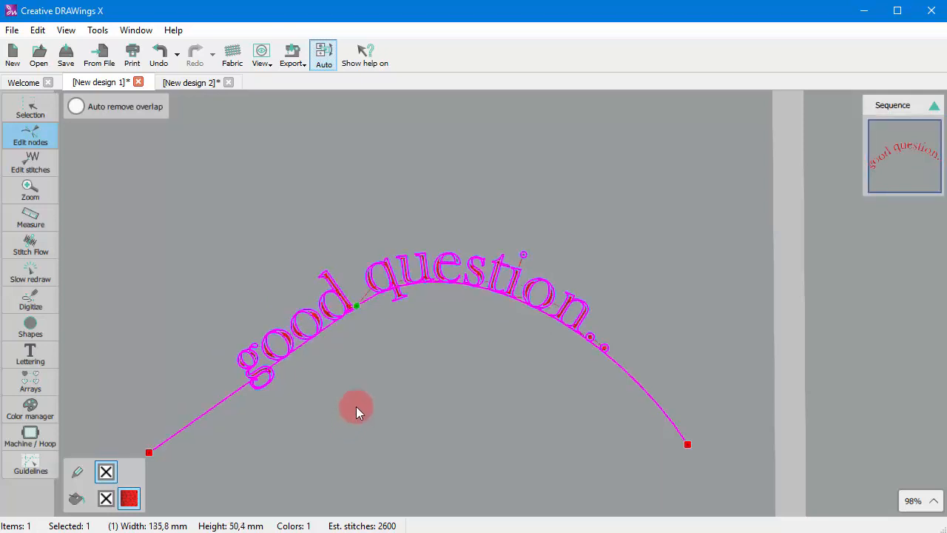
{"action": "left_click", "coordinate": [356, 305]}
{"action": "left_click_drag", "start_coordinate": [462, 228], "coordinate": [596, 507]}
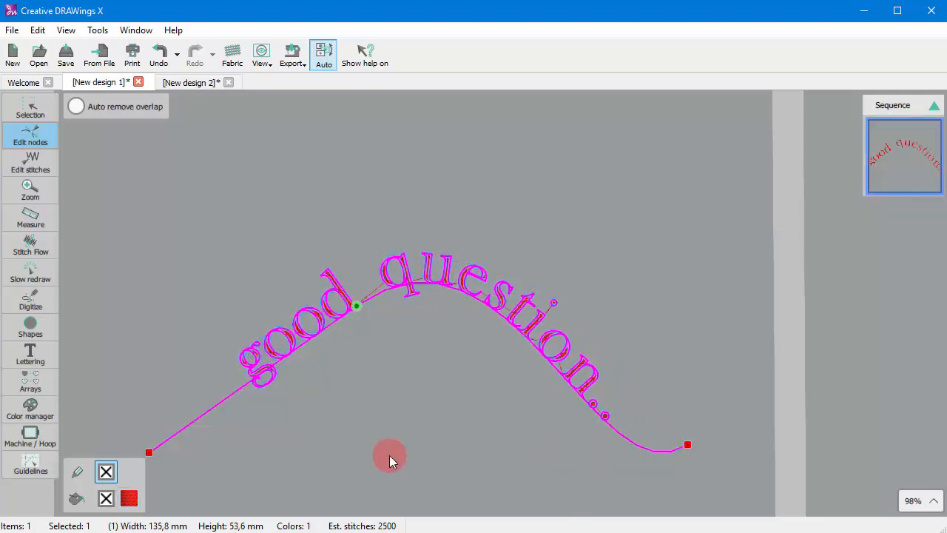
{"action": "left_click", "coordinate": [412, 426]}
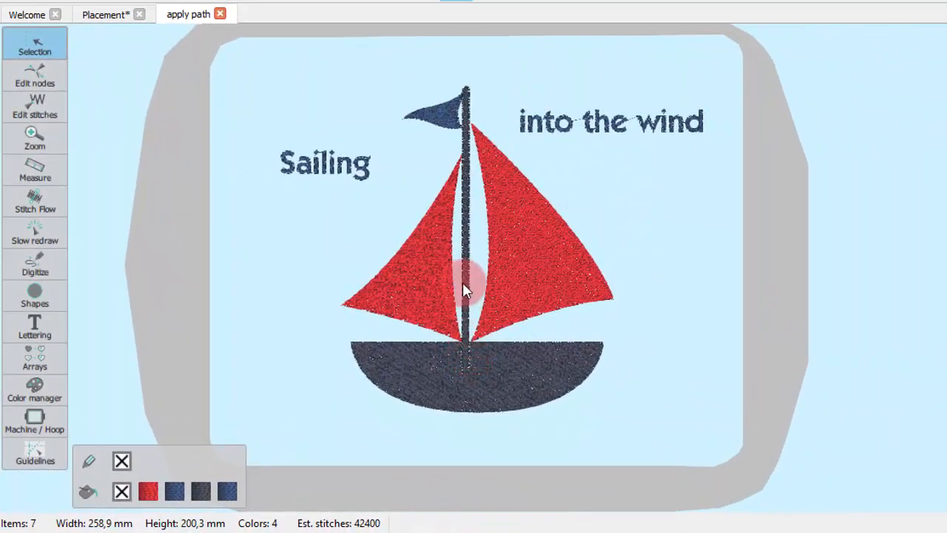
Step: Create an Autoborder around the left sail, placed to the outside at 2.0 mm distance, with Running type
{"action": "scroll", "coordinate": [463, 284], "scroll_direction": "up", "scroll_amount": 2}
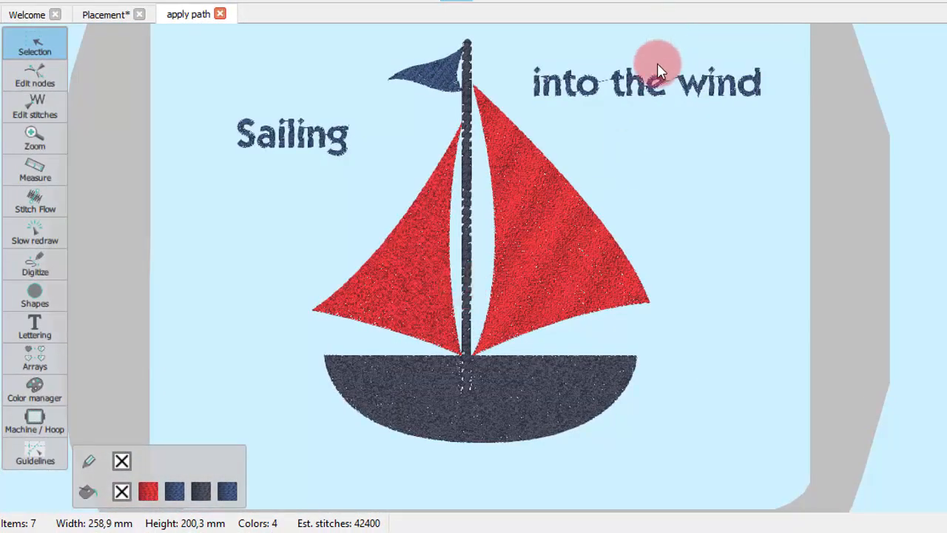
{"action": "scroll", "coordinate": [658, 65], "scroll_direction": "up", "scroll_amount": 1}
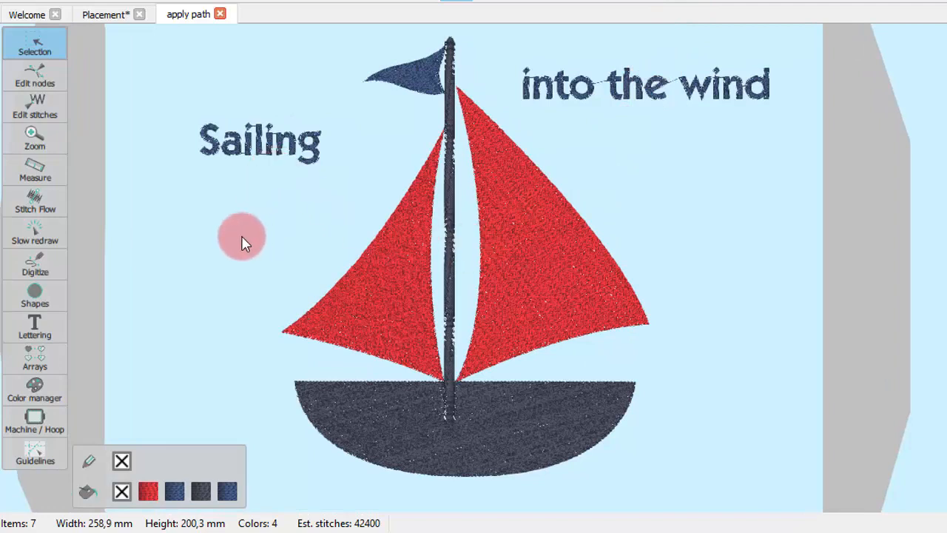
{"action": "left_click", "coordinate": [393, 289]}
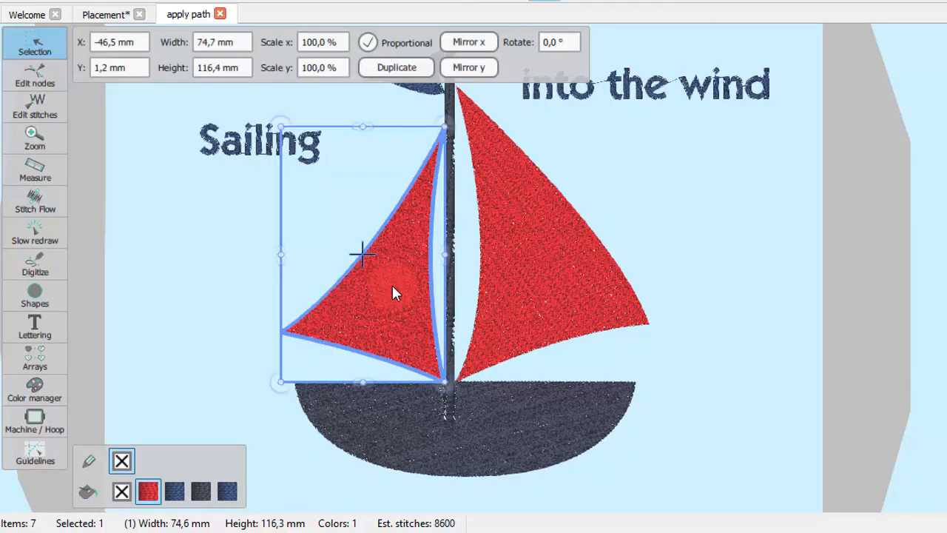
{"action": "left_click", "coordinate": [550, 270], "text": "shift"}
{"action": "left_click", "coordinate": [400, 266]}
{"action": "right_click", "coordinate": [399, 266]}
{"action": "left_click", "coordinate": [423, 274]}
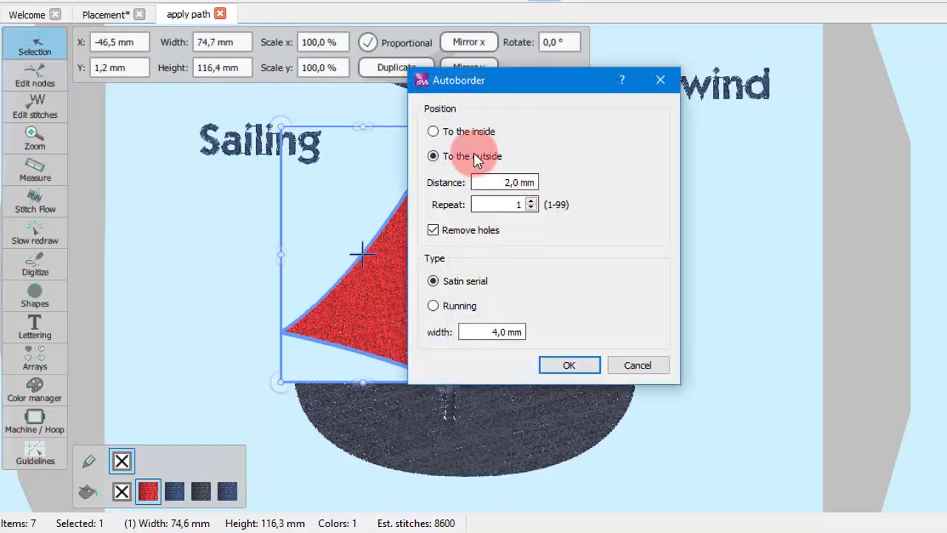
{"action": "left_click", "coordinate": [434, 305]}
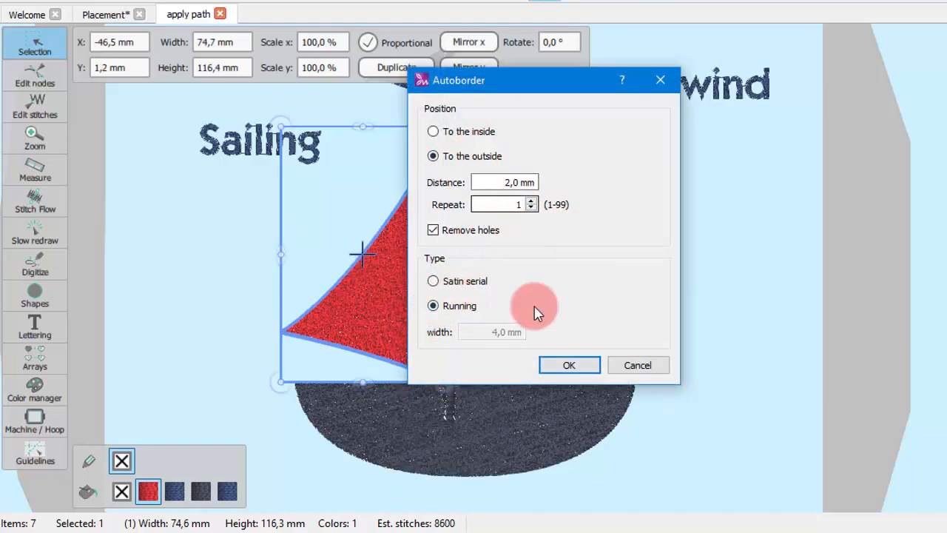
{"action": "left_click", "coordinate": [566, 366]}
Step: Add an outside Autoborder to the right sail at 2.0 mm distance, using the Running type
{"action": "left_click", "coordinate": [526, 236]}
{"action": "right_click", "coordinate": [532, 219]}
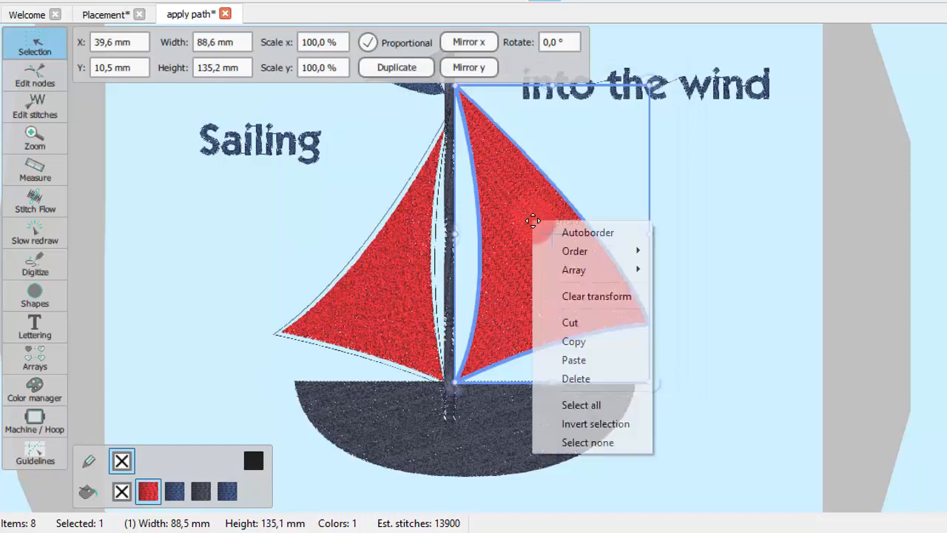
{"action": "left_click", "coordinate": [569, 235]}
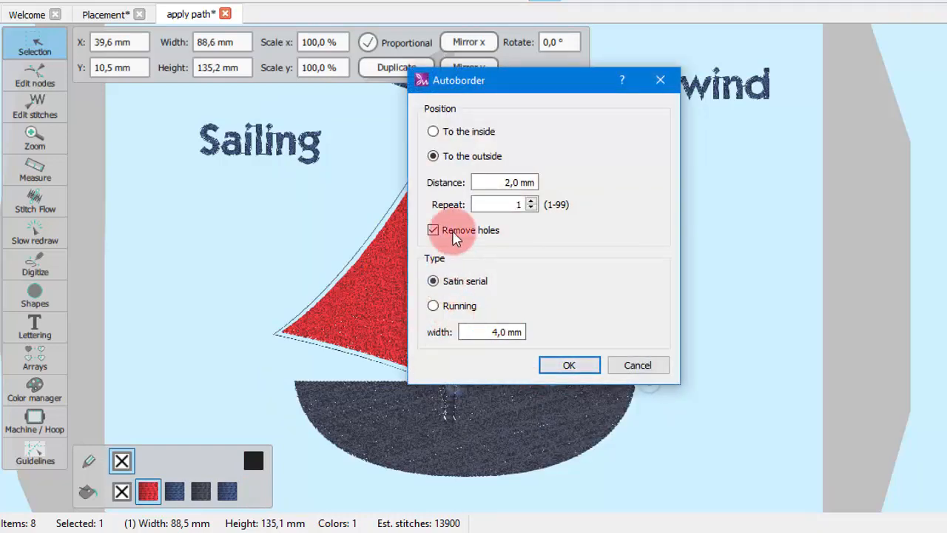
{"action": "left_click", "coordinate": [453, 309]}
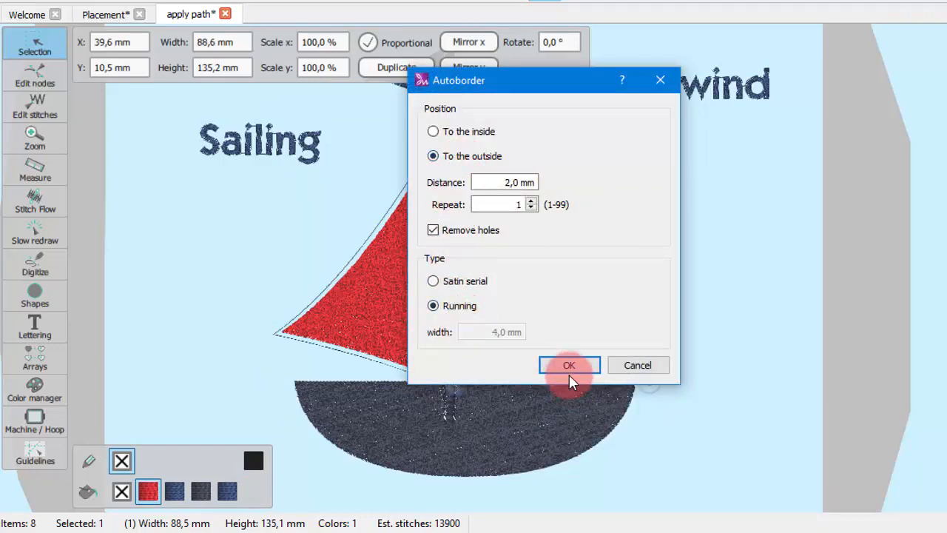
{"action": "left_click", "coordinate": [568, 363]}
{"action": "left_click", "coordinate": [719, 272]}
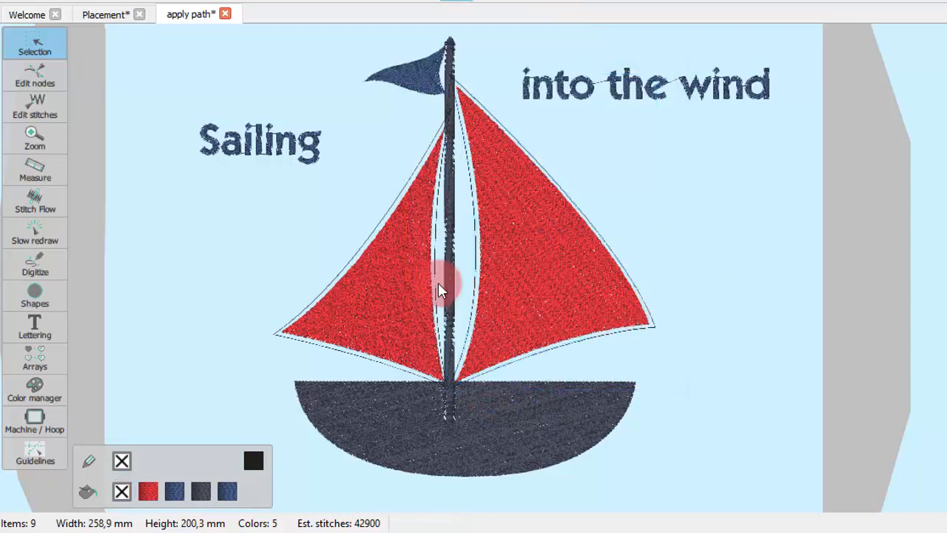
Step: Split the left sail's border outline near its lower outer corner and near its peak at the mast
{"action": "left_click", "coordinate": [369, 233]}
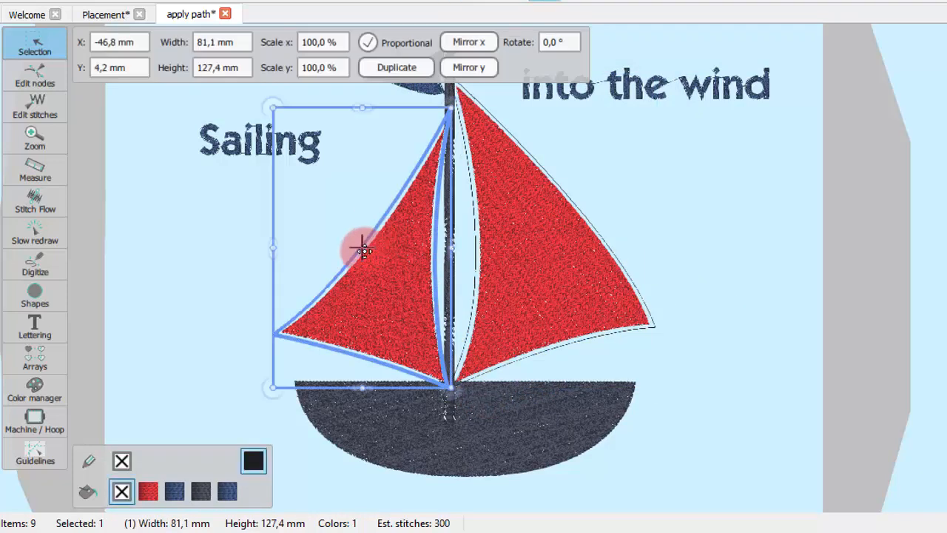
{"action": "left_click", "coordinate": [37, 73]}
{"action": "right_click", "coordinate": [284, 324]}
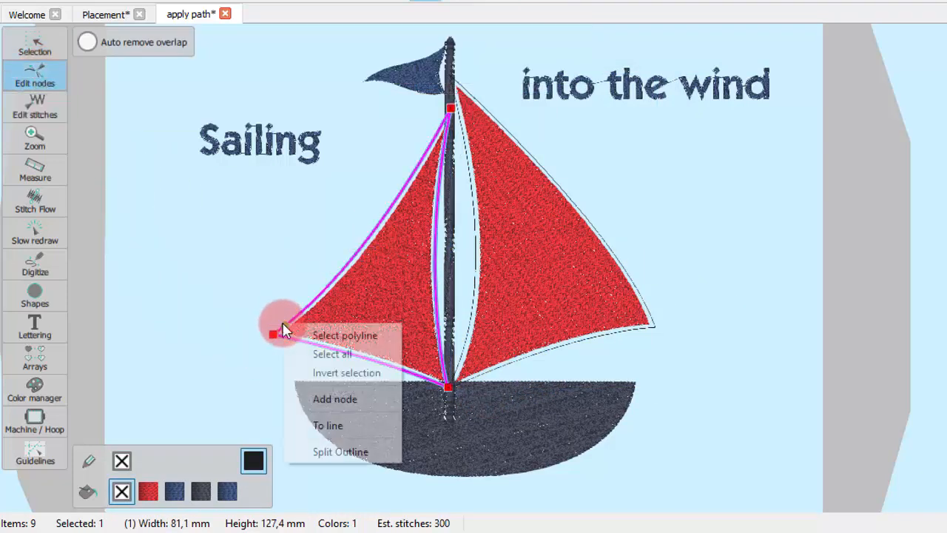
{"action": "left_click", "coordinate": [327, 452]}
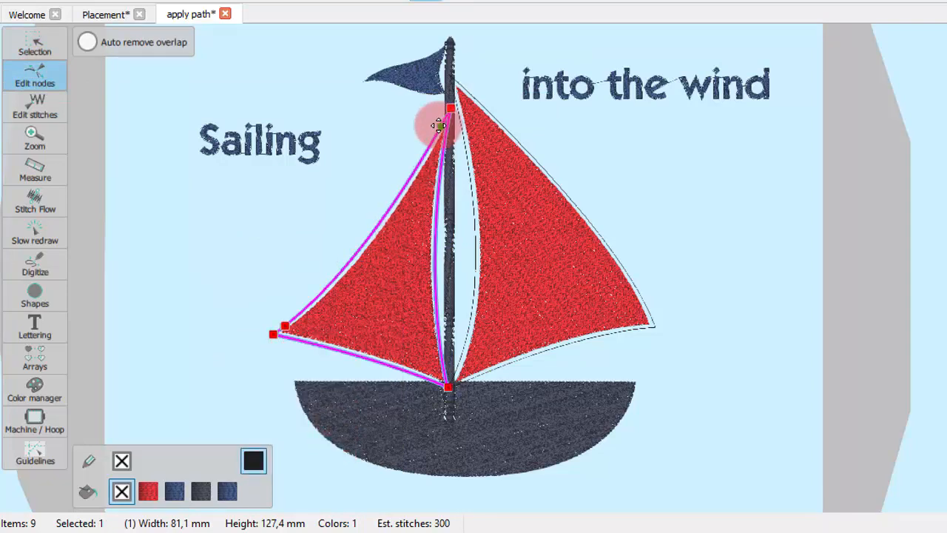
{"action": "right_click", "coordinate": [439, 126]}
{"action": "left_click", "coordinate": [446, 120]}
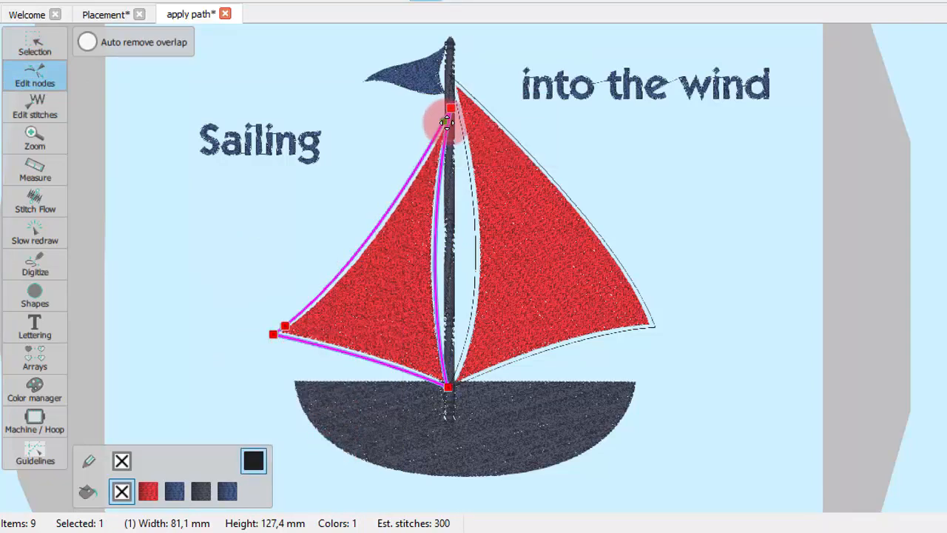
{"action": "right_click", "coordinate": [443, 122]}
{"action": "left_click", "coordinate": [479, 248]}
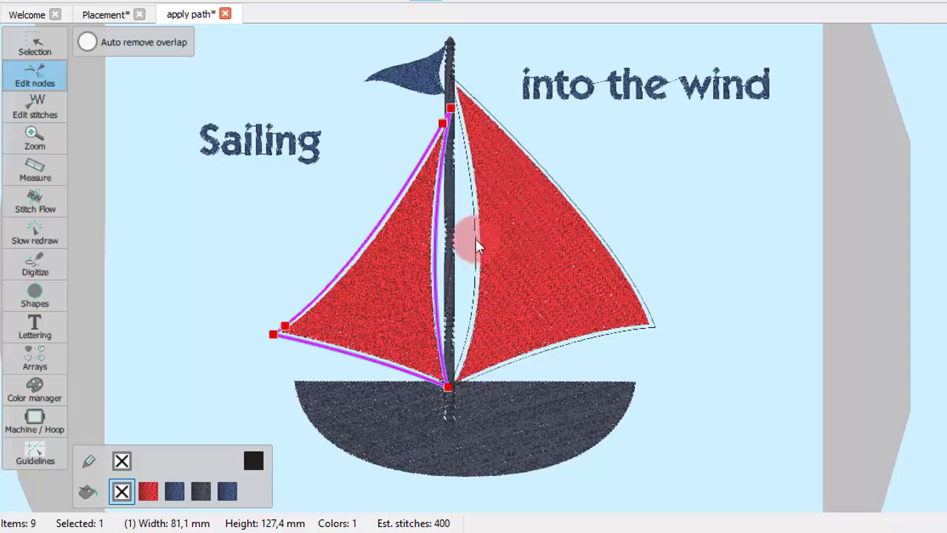
Step: Split the right sail's border outline near its peak and near its lower outer corner
{"action": "left_click", "coordinate": [478, 99]}
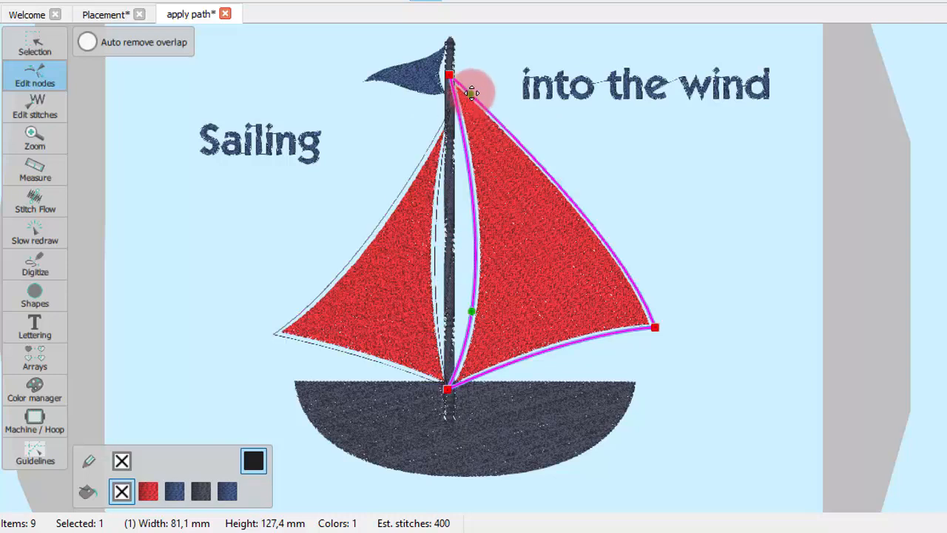
{"action": "right_click", "coordinate": [466, 89]}
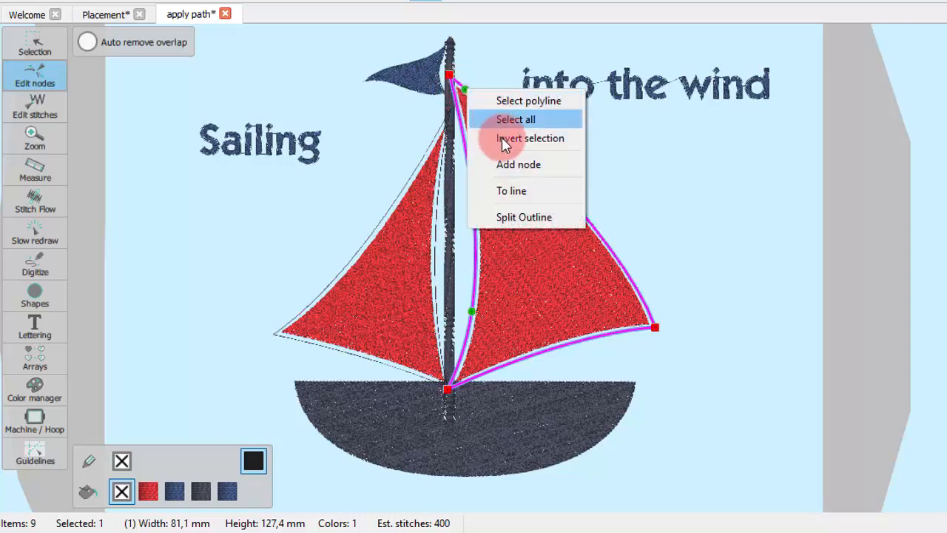
{"action": "left_click", "coordinate": [527, 215]}
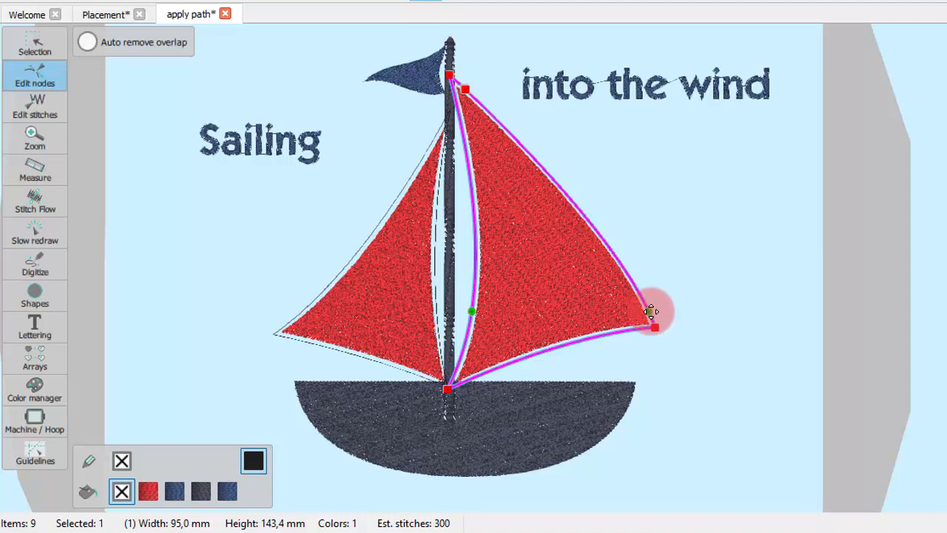
{"action": "right_click", "coordinate": [650, 311]}
{"action": "left_click", "coordinate": [682, 429]}
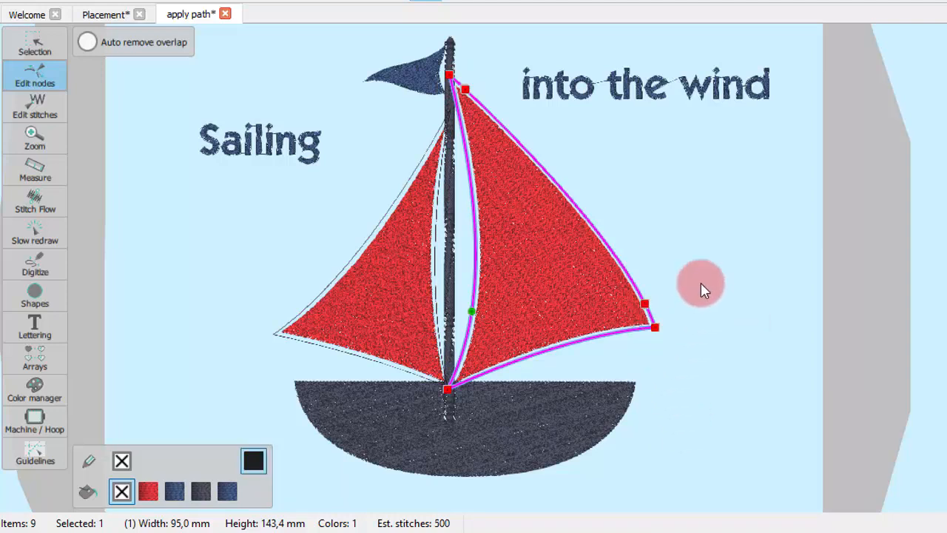
{"action": "left_click", "coordinate": [708, 262]}
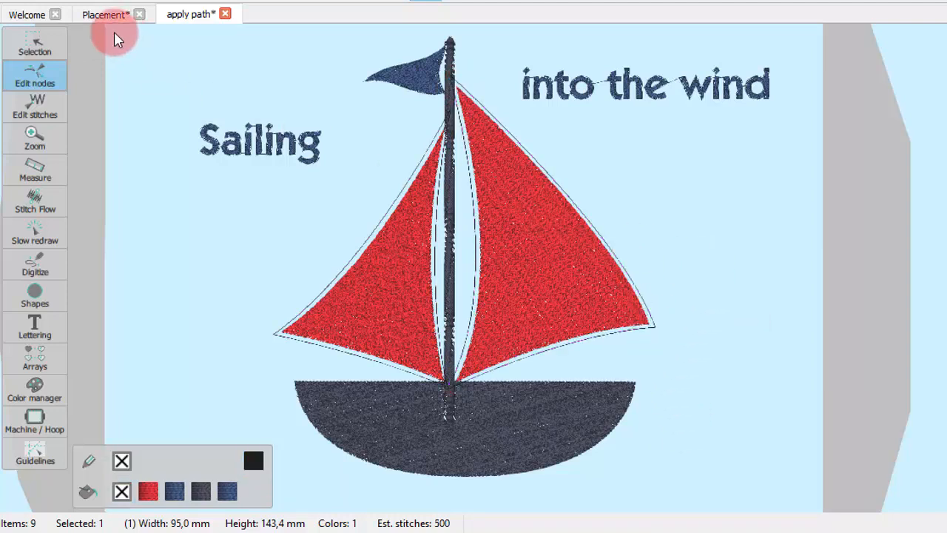
Step: Break apart the left sail's border and delete the inner and lower part, keeping only the outer curve
{"action": "left_click", "coordinate": [35, 44]}
{"action": "left_click", "coordinate": [393, 197]}
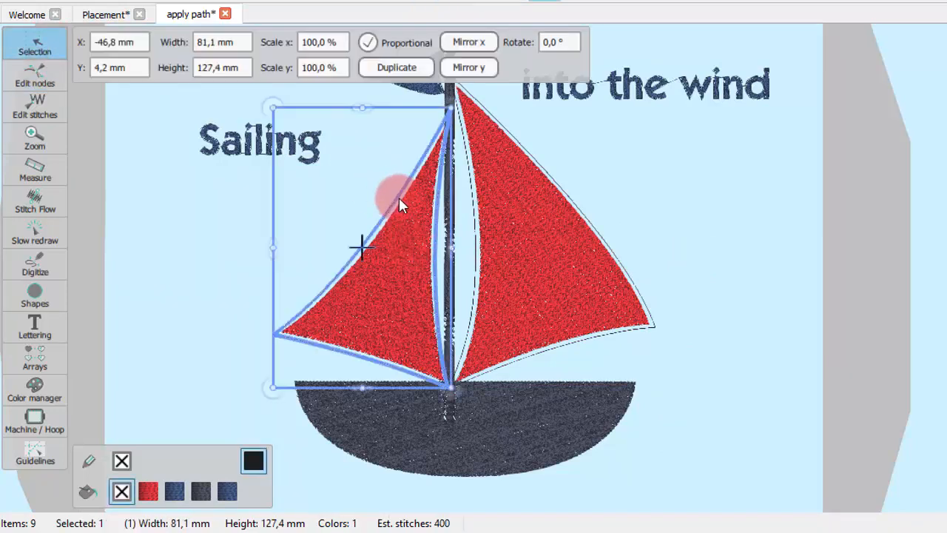
{"action": "right_click", "coordinate": [398, 198]}
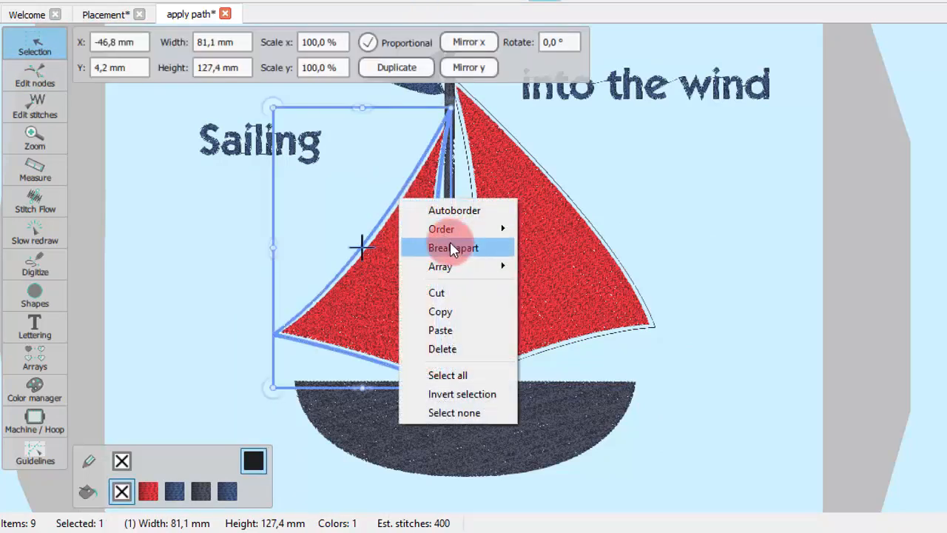
{"action": "left_click", "coordinate": [449, 245]}
{"action": "left_click", "coordinate": [318, 198]}
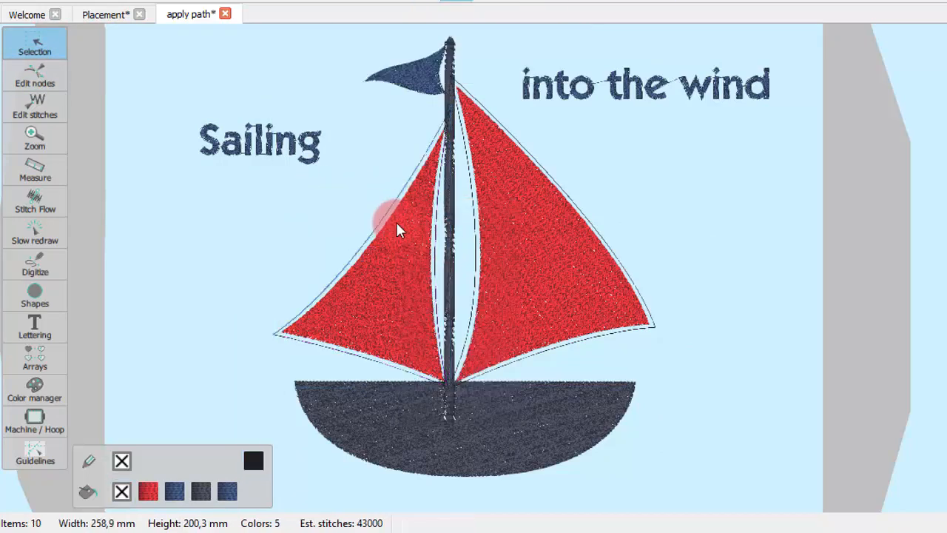
{"action": "left_click", "coordinate": [442, 244]}
{"action": "key", "text": "Delete"}
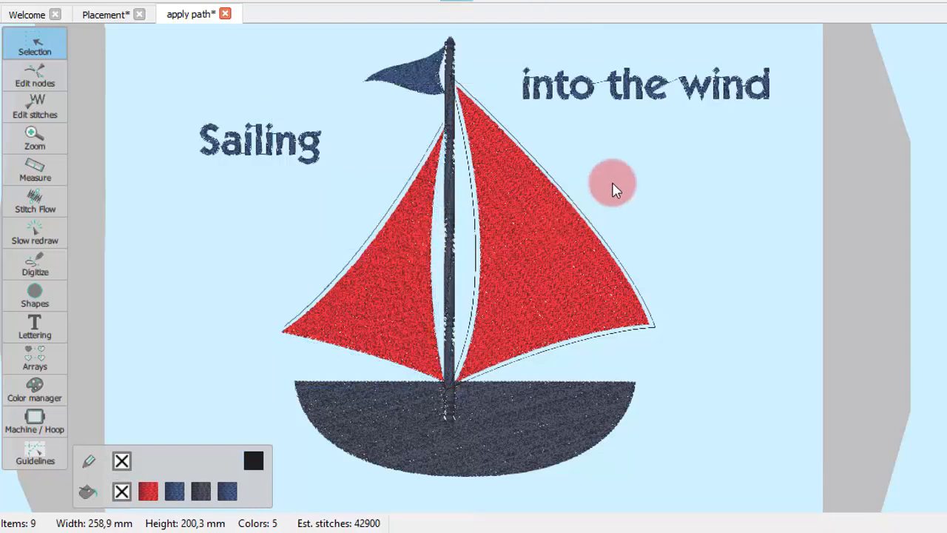
Step: Break apart the right sail's border and delete its inner and lower part, leaving the outer curve
{"action": "left_click", "coordinate": [580, 222]}
{"action": "right_click", "coordinate": [584, 210]}
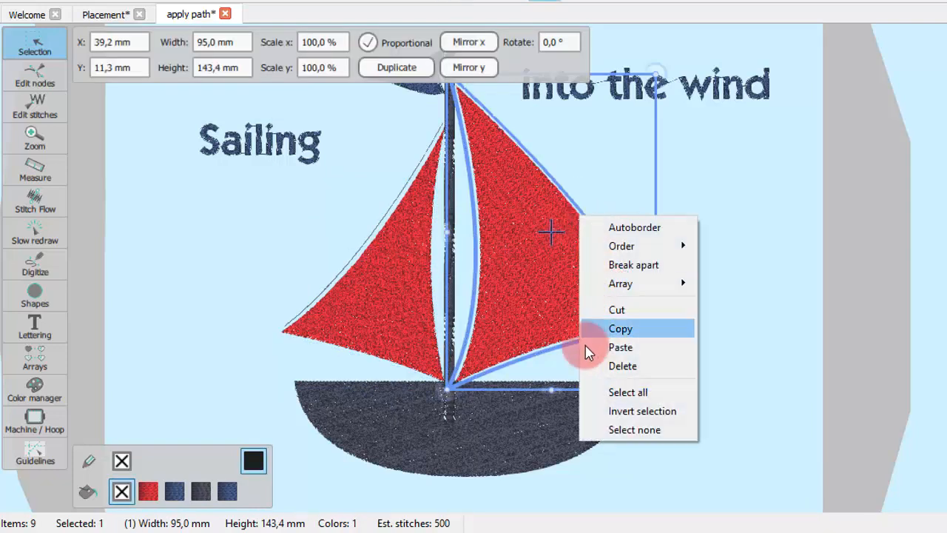
{"action": "left_click", "coordinate": [603, 262]}
{"action": "left_click", "coordinate": [690, 270]}
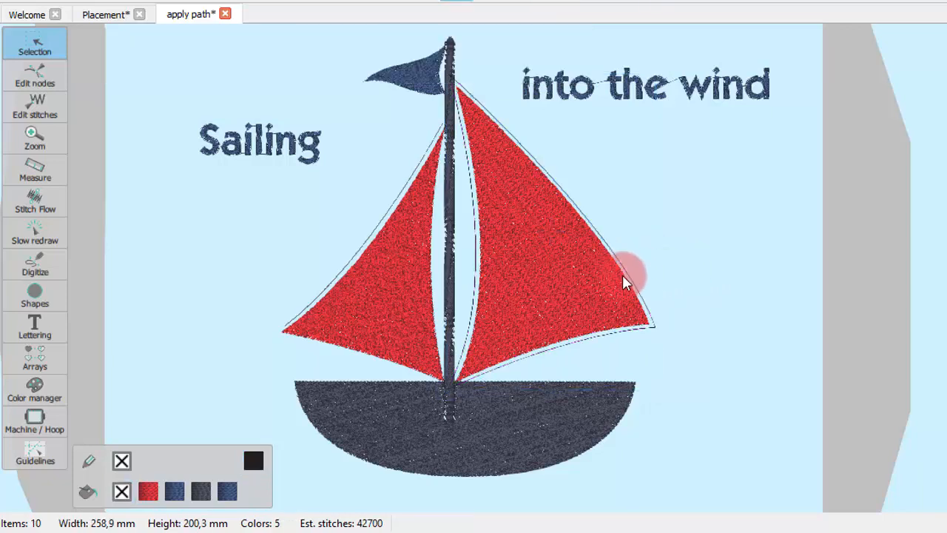
{"action": "left_click", "coordinate": [641, 332]}
{"action": "key", "text": "Delete"}
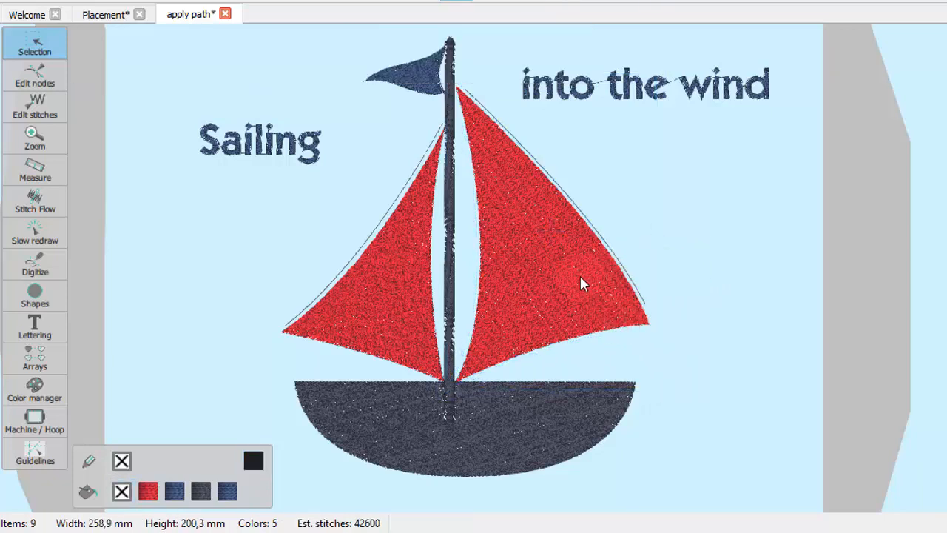
Step: Apply the right sail's outer curve as the path for the "into the wind" lettering
{"action": "left_click", "coordinate": [565, 196]}
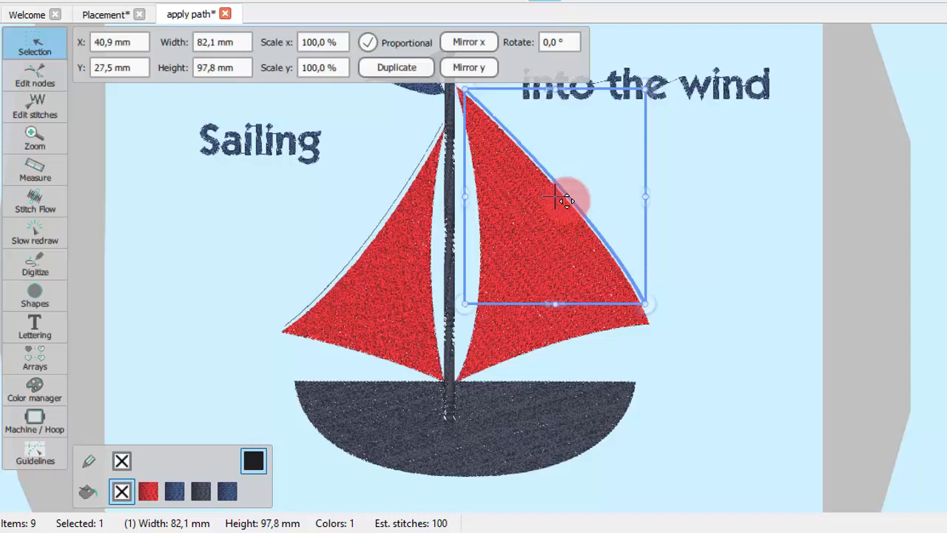
{"action": "left_click", "coordinate": [702, 84], "text": "shift"}
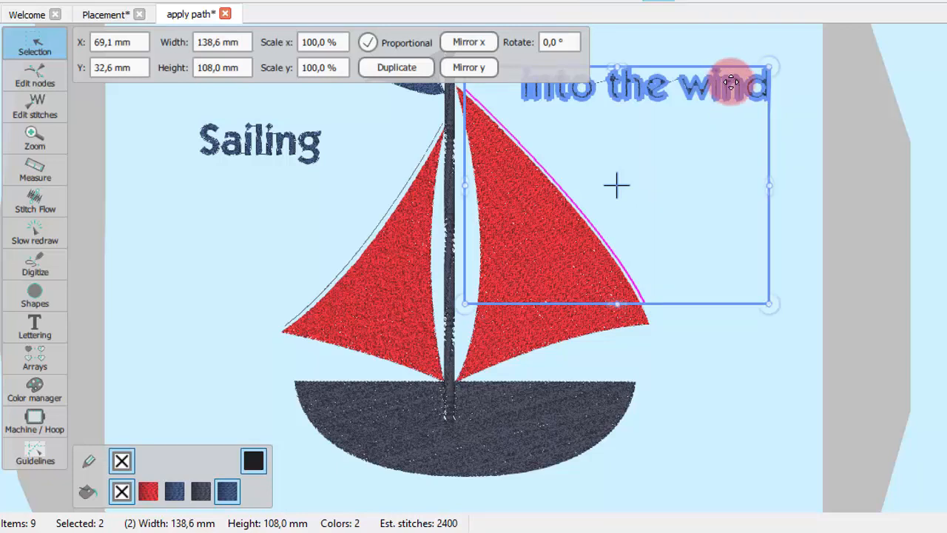
{"action": "right_click", "coordinate": [731, 81]}
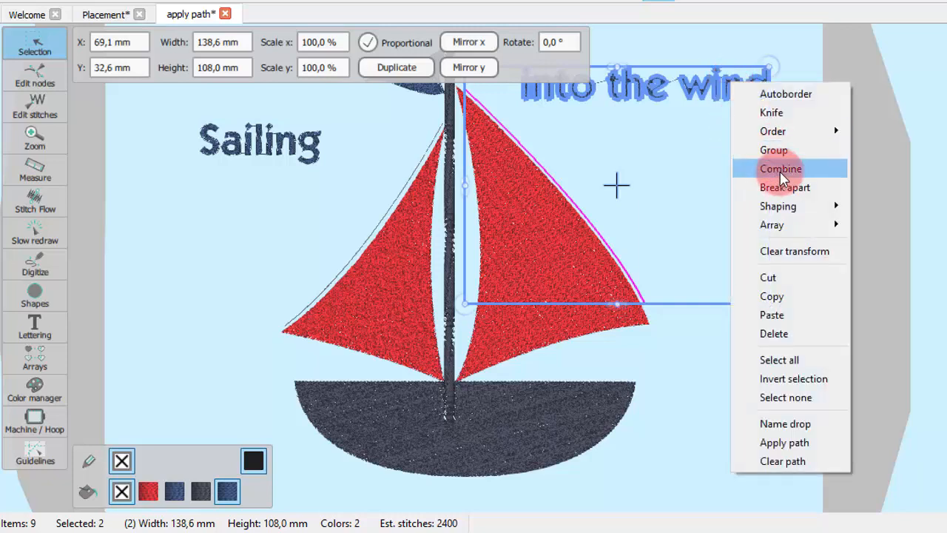
{"action": "left_click", "coordinate": [769, 448]}
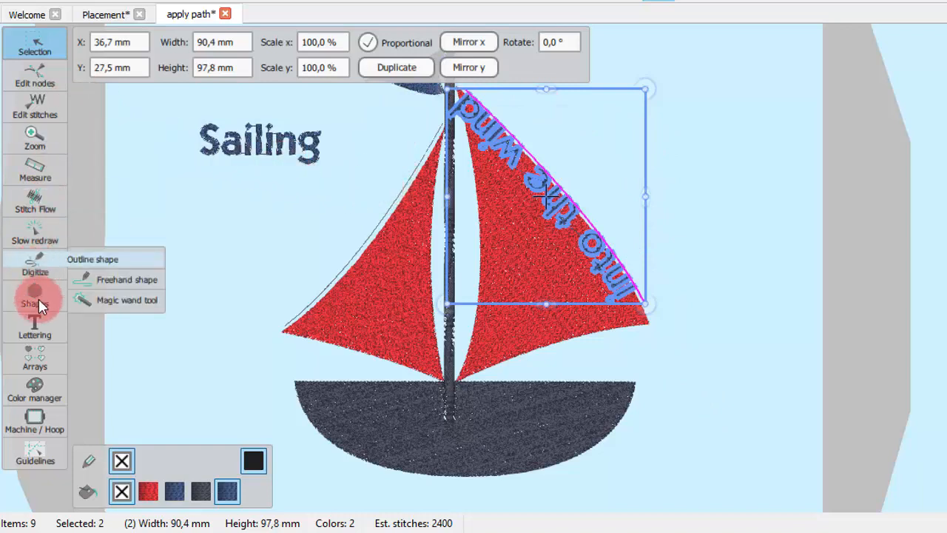
Step: Turn on Reverse direction for the "into the wind" lettering and keep its text alignment at Center
{"action": "left_click", "coordinate": [35, 320]}
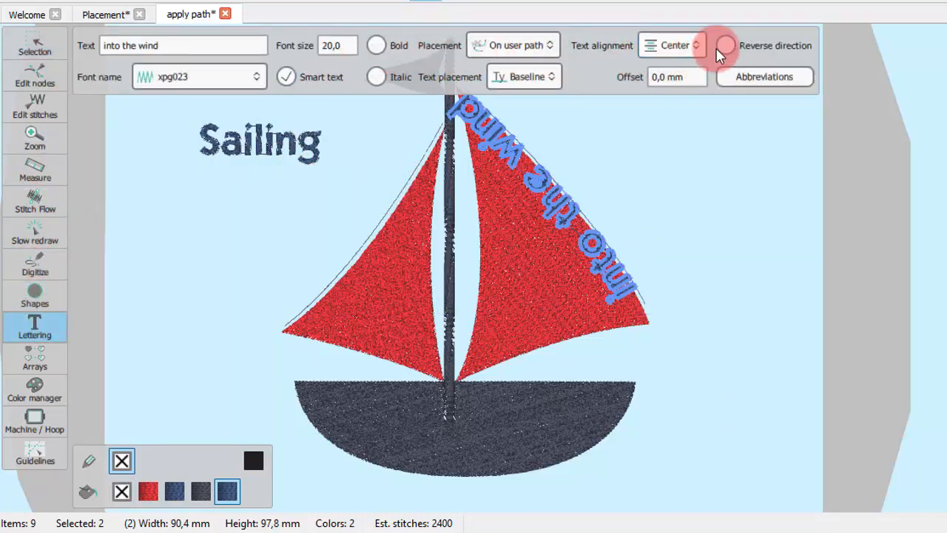
{"action": "left_click", "coordinate": [724, 47]}
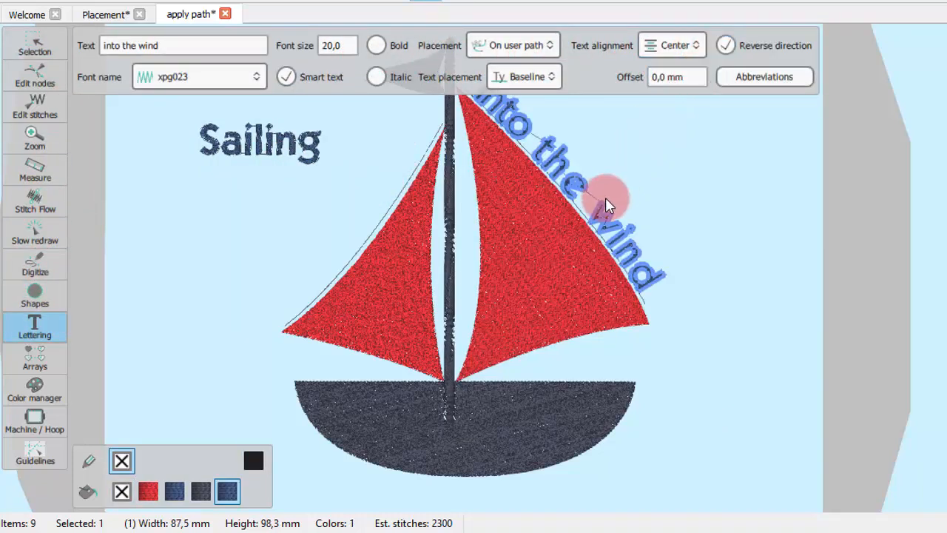
{"action": "left_click", "coordinate": [664, 49]}
{"action": "left_click", "coordinate": [670, 96]}
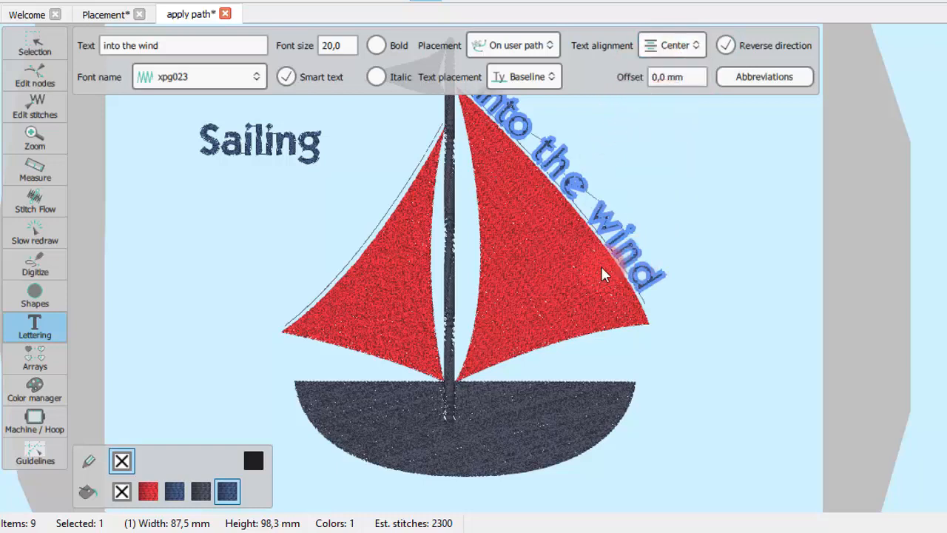
Step: Apply the left sail's outer curve as the path for the "Sailing" lettering
{"action": "scroll", "coordinate": [632, 329], "scroll_direction": "down", "scroll_amount": 1}
{"action": "scroll", "coordinate": [634, 310], "scroll_direction": "up", "scroll_amount": 1}
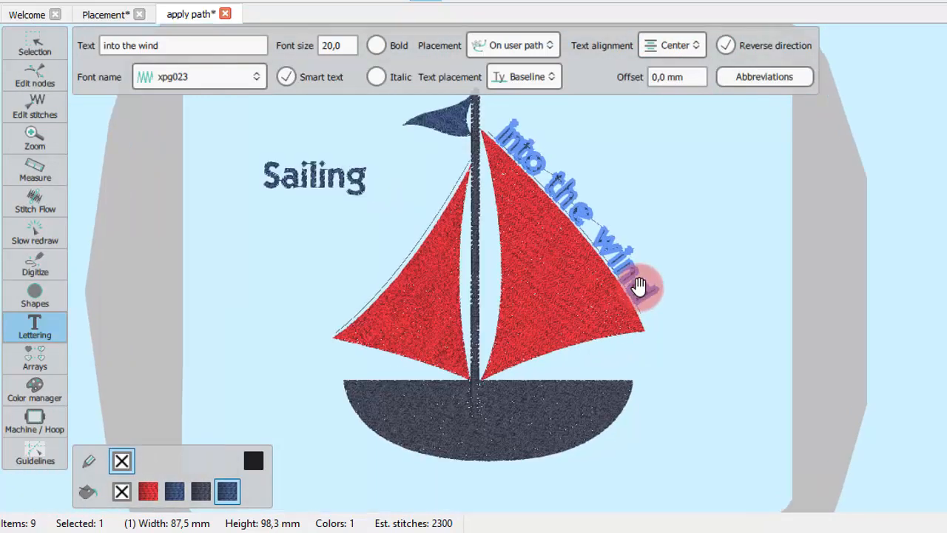
{"action": "left_click", "coordinate": [311, 177]}
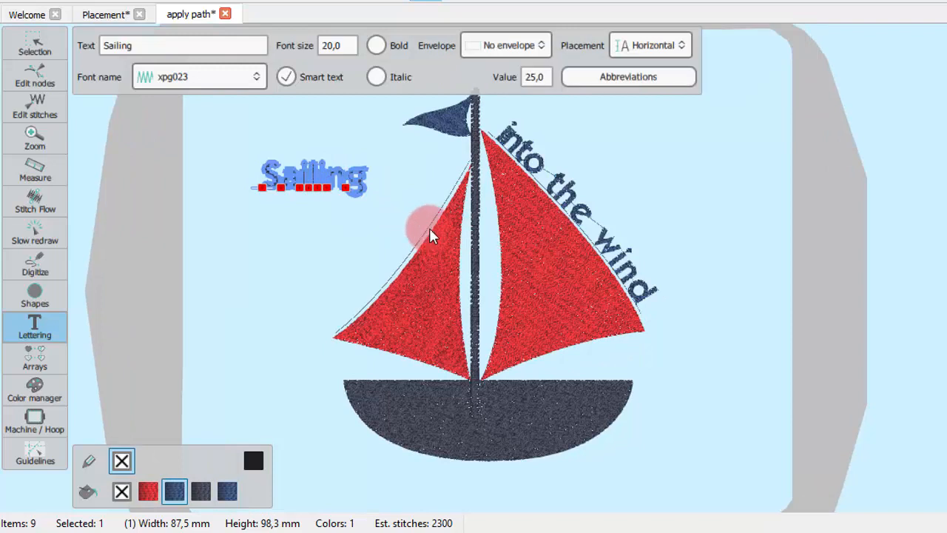
{"action": "left_click", "coordinate": [401, 259]}
{"action": "left_click", "coordinate": [401, 259]}
{"action": "left_click", "coordinate": [302, 178], "text": "shift"}
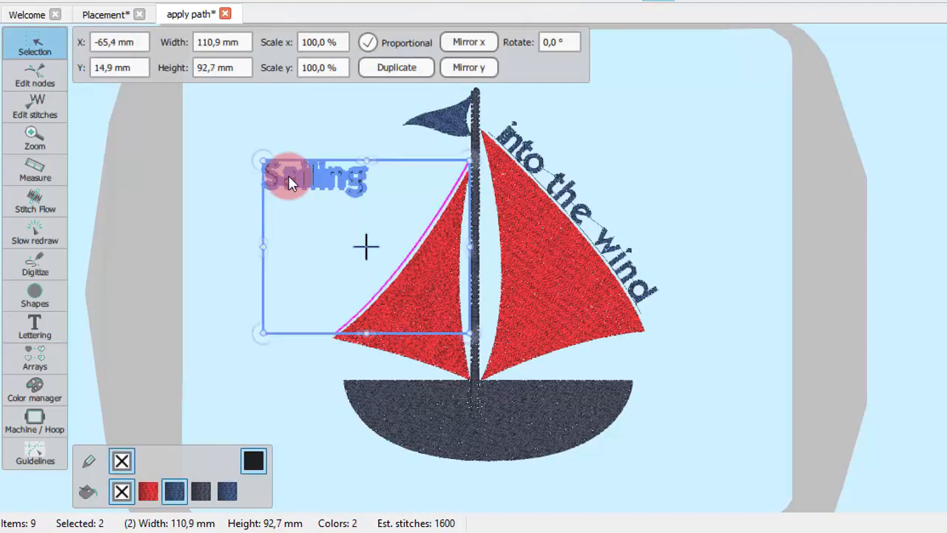
{"action": "right_click", "coordinate": [305, 181]}
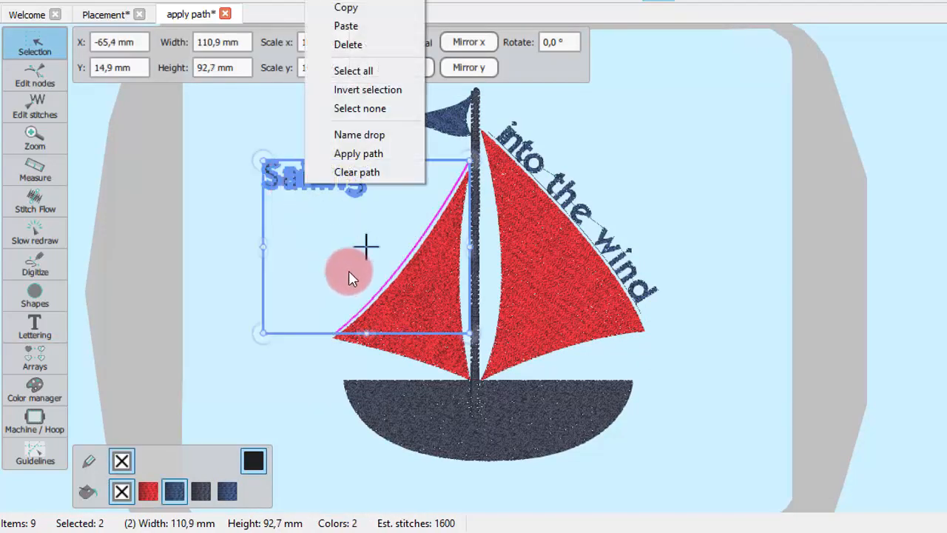
{"action": "left_click", "coordinate": [359, 154]}
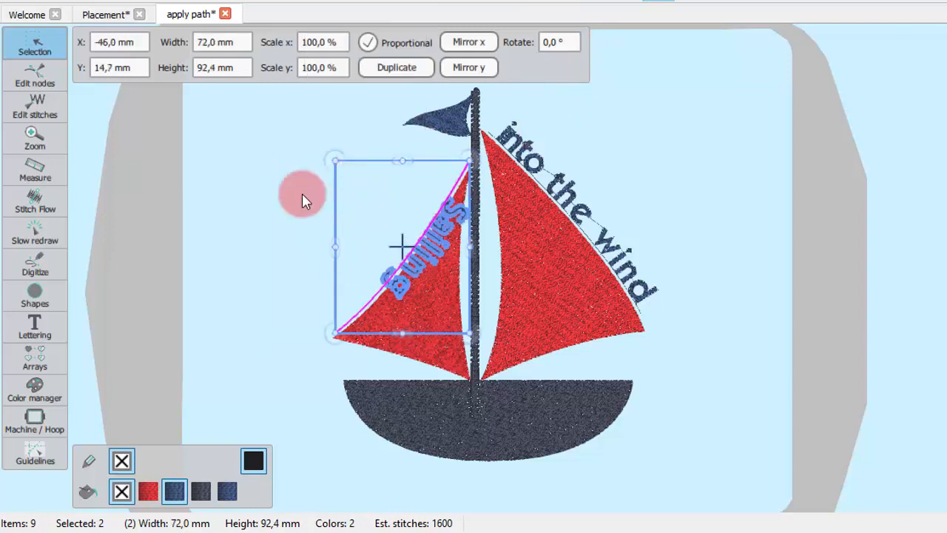
Step: Turn off Reverse direction for the "Sailing" lettering on the left sail's curve and deselect it
{"action": "left_click", "coordinate": [35, 326]}
{"action": "left_click", "coordinate": [98, 319]}
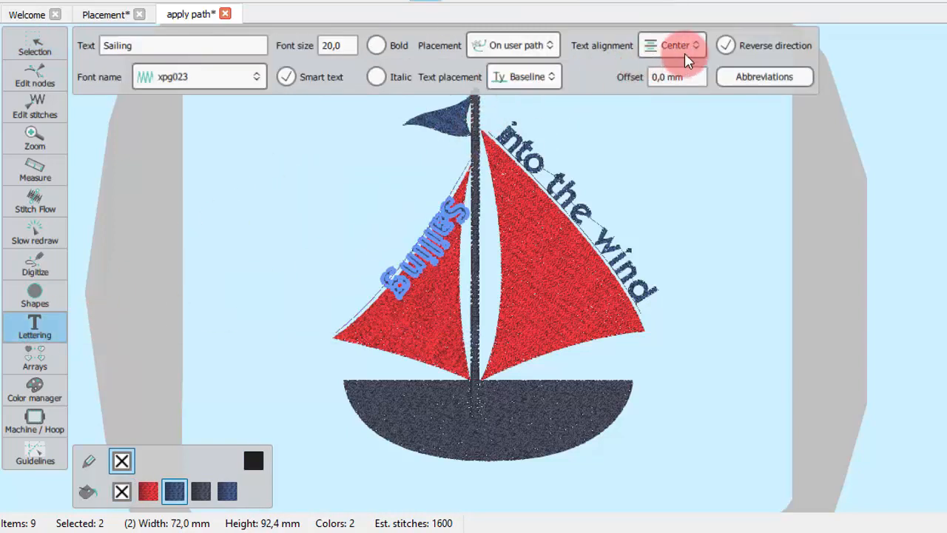
{"action": "left_click", "coordinate": [750, 46]}
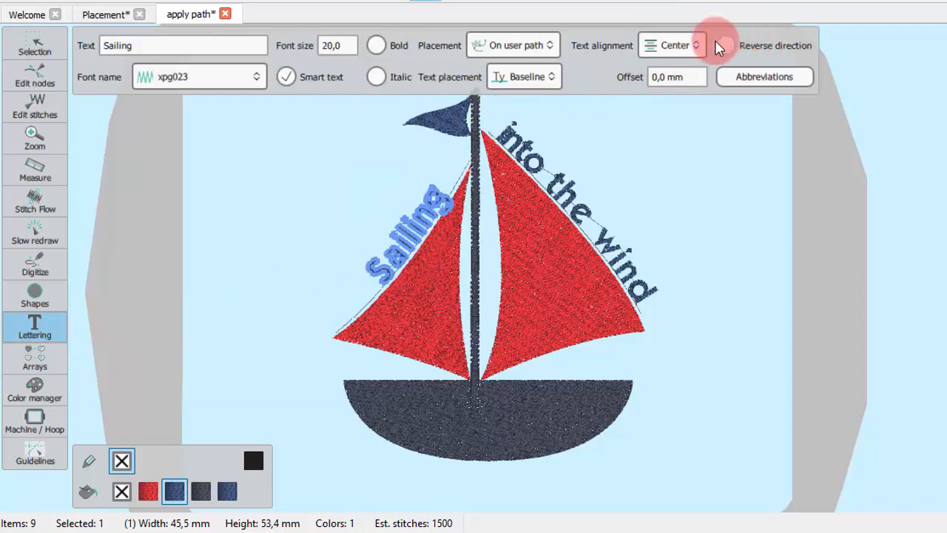
{"action": "left_click", "coordinate": [708, 144]}
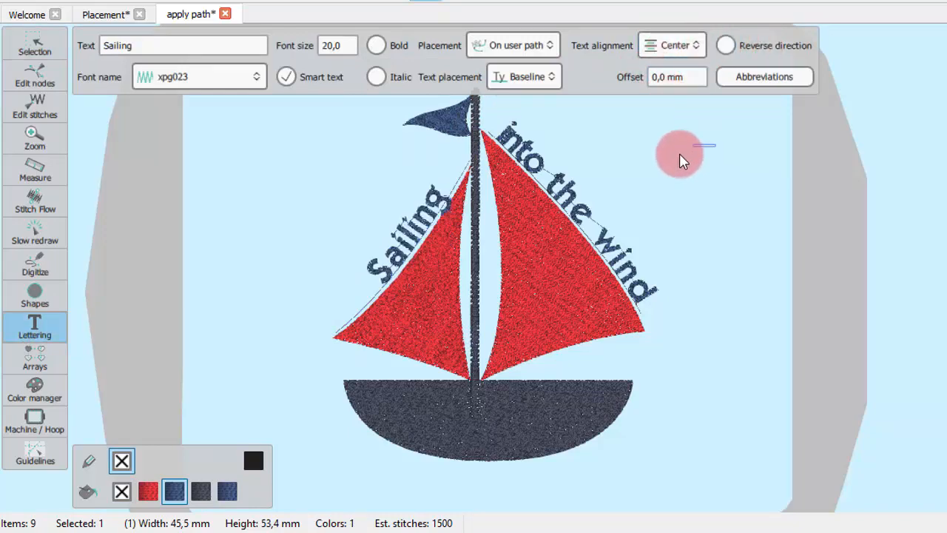
Step: Select only the "Sailing" lettering along the left sail and bring up its object commands
{"action": "scroll", "coordinate": [647, 174], "scroll_direction": "up", "scroll_amount": 3}
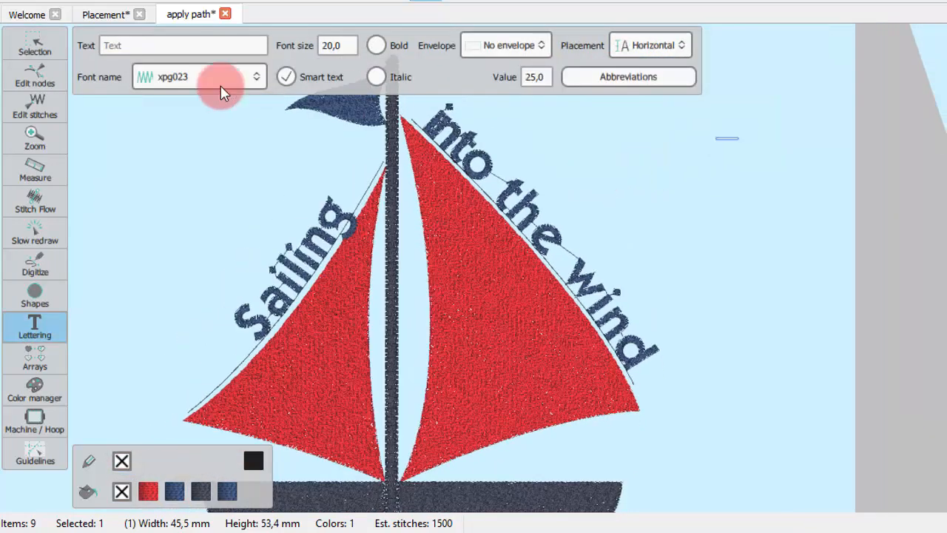
{"action": "left_click", "coordinate": [31, 42]}
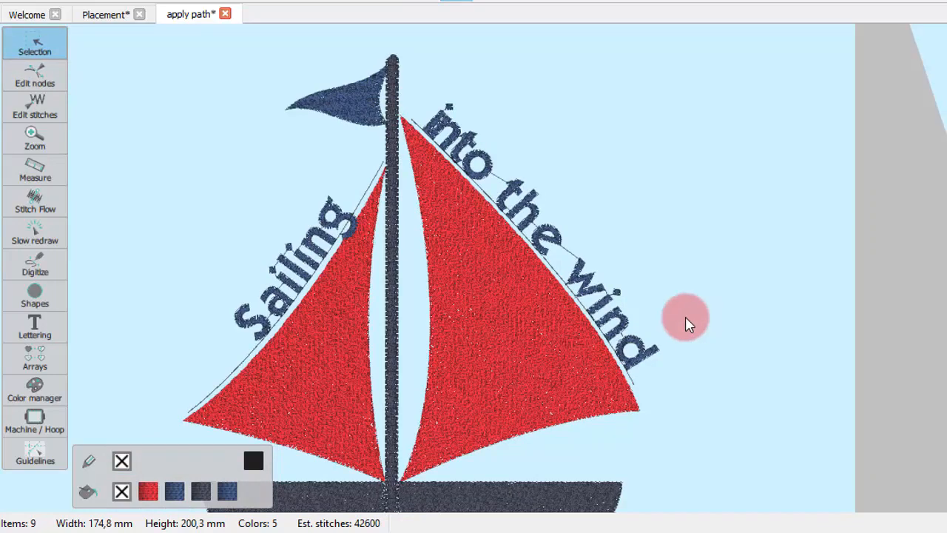
{"action": "left_click", "coordinate": [296, 270]}
{"action": "right_click", "coordinate": [295, 271]}
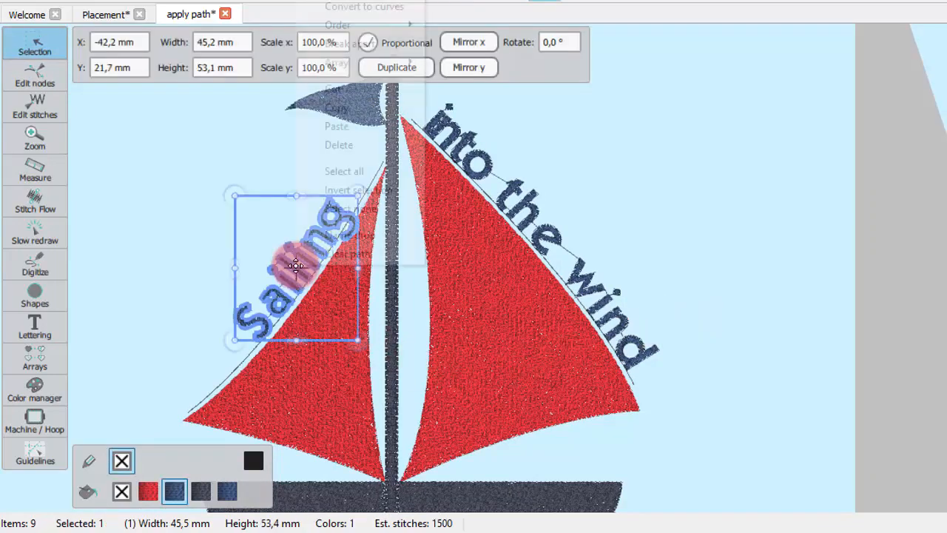